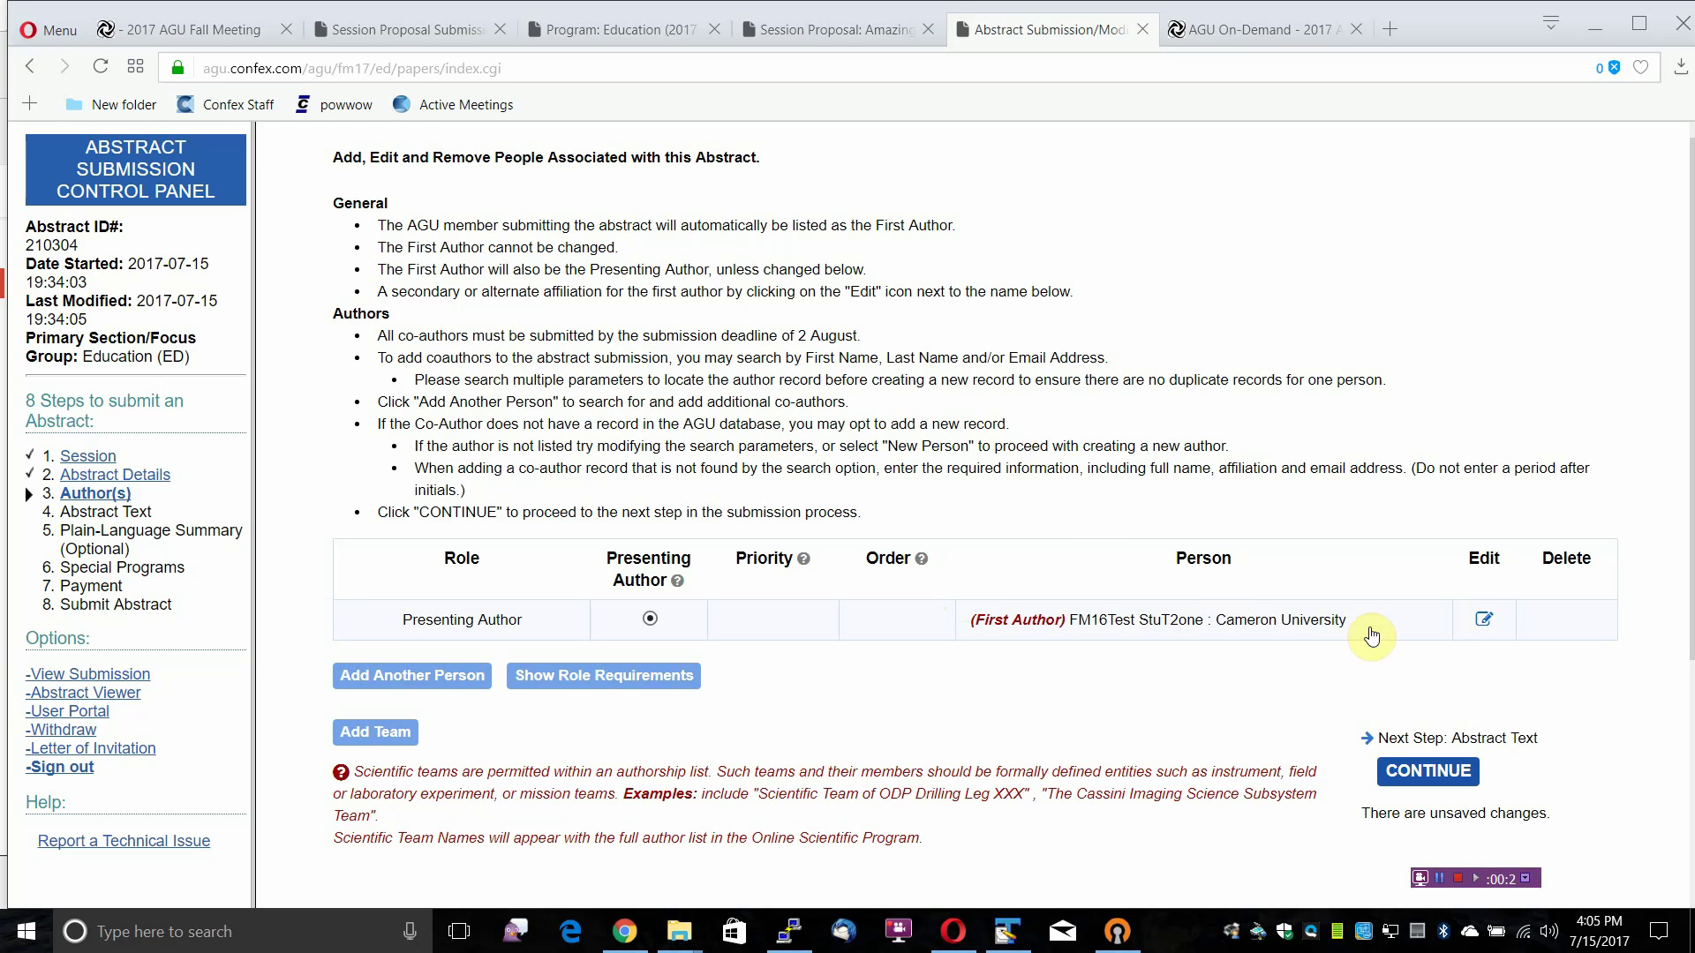
Start a new affiliation for the first author with Brown University as the institution
{"action": "left_click", "coordinate": [1485, 619]}
{"action": "scroll", "coordinate": [1476, 555], "scroll_direction": "down", "scroll_amount": 5}
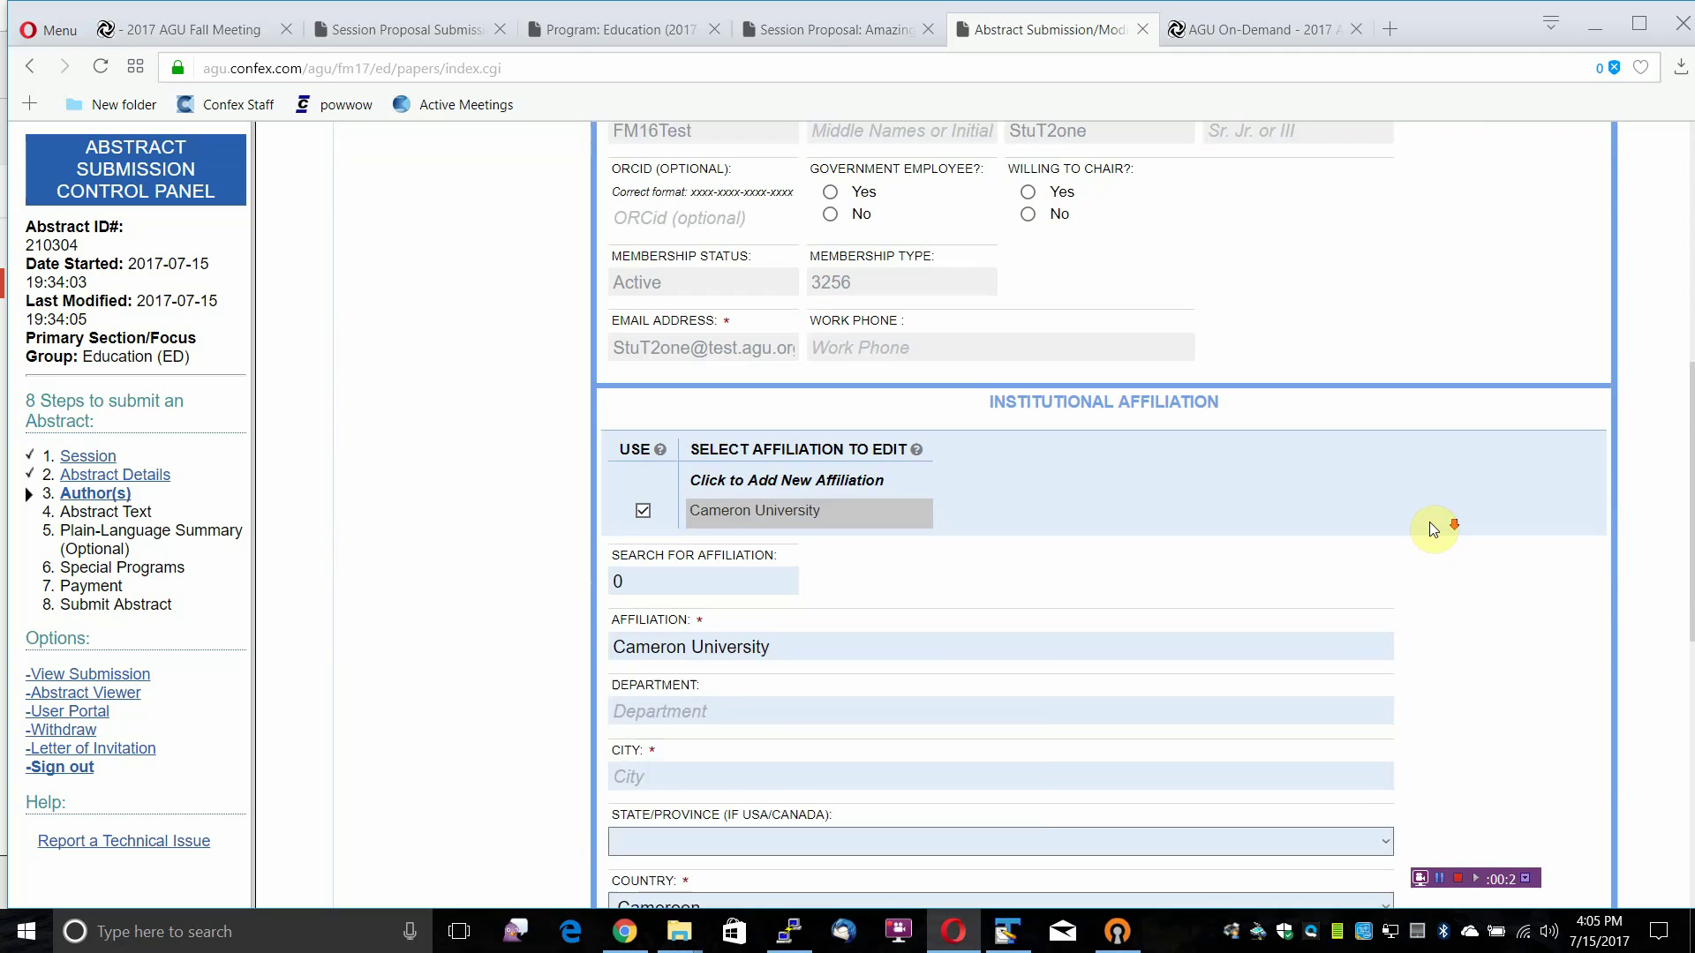
{"action": "left_click", "coordinate": [843, 456]}
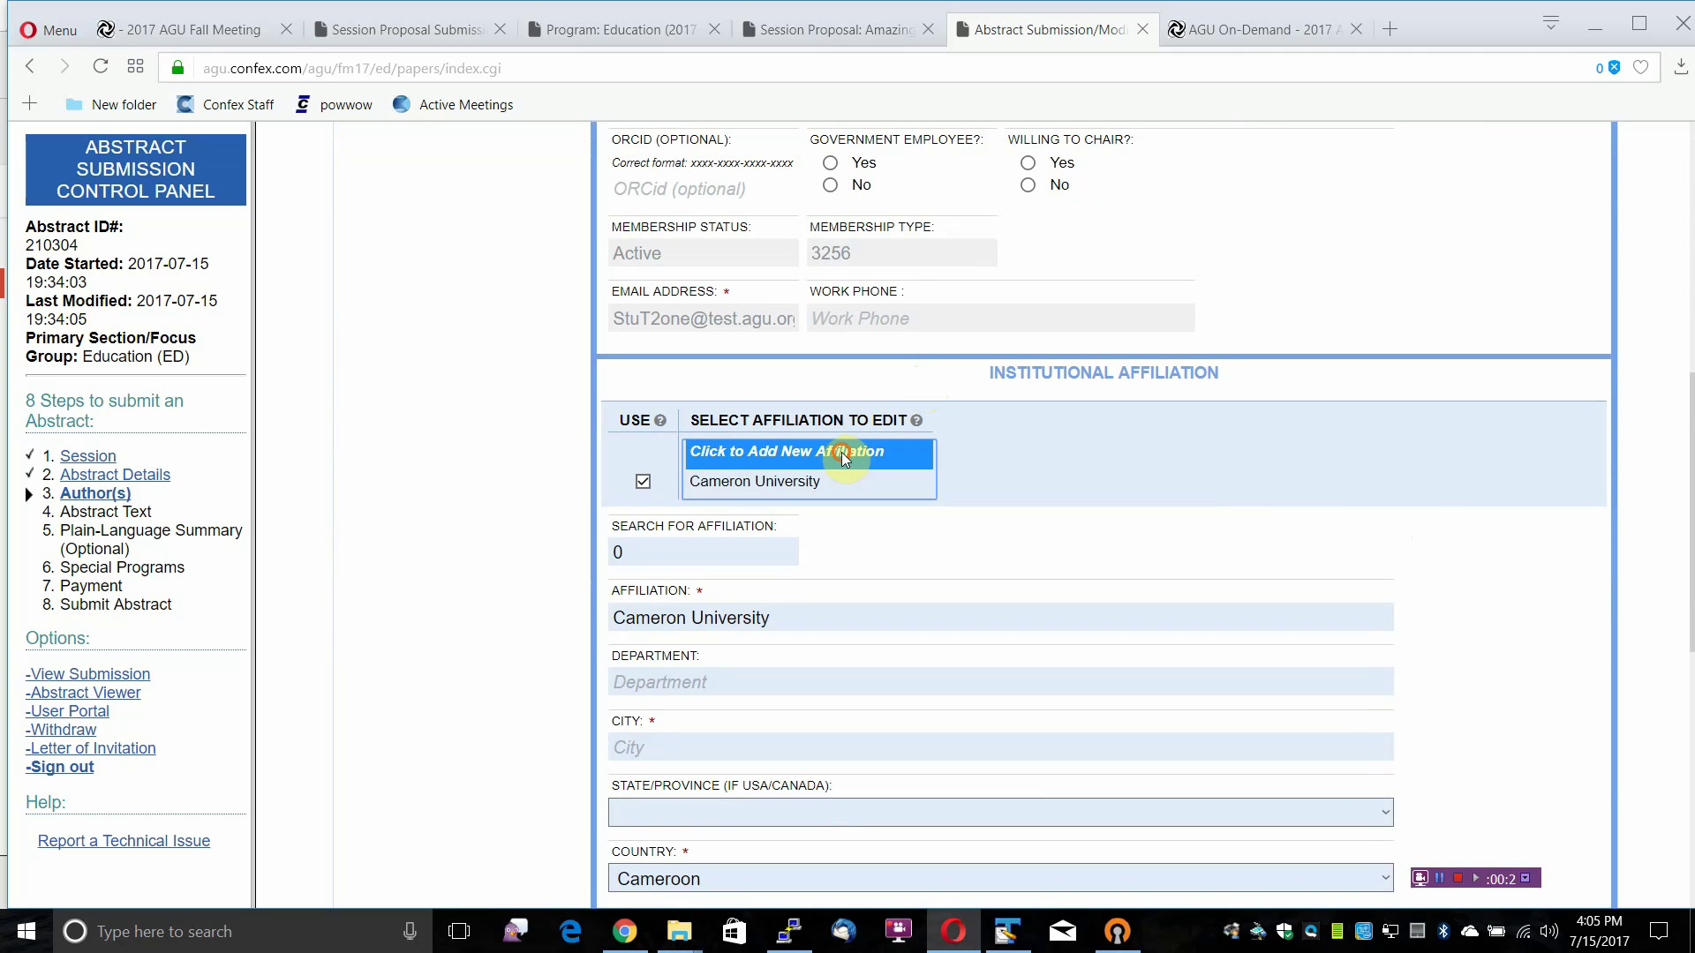
{"action": "left_click", "coordinate": [689, 619]}
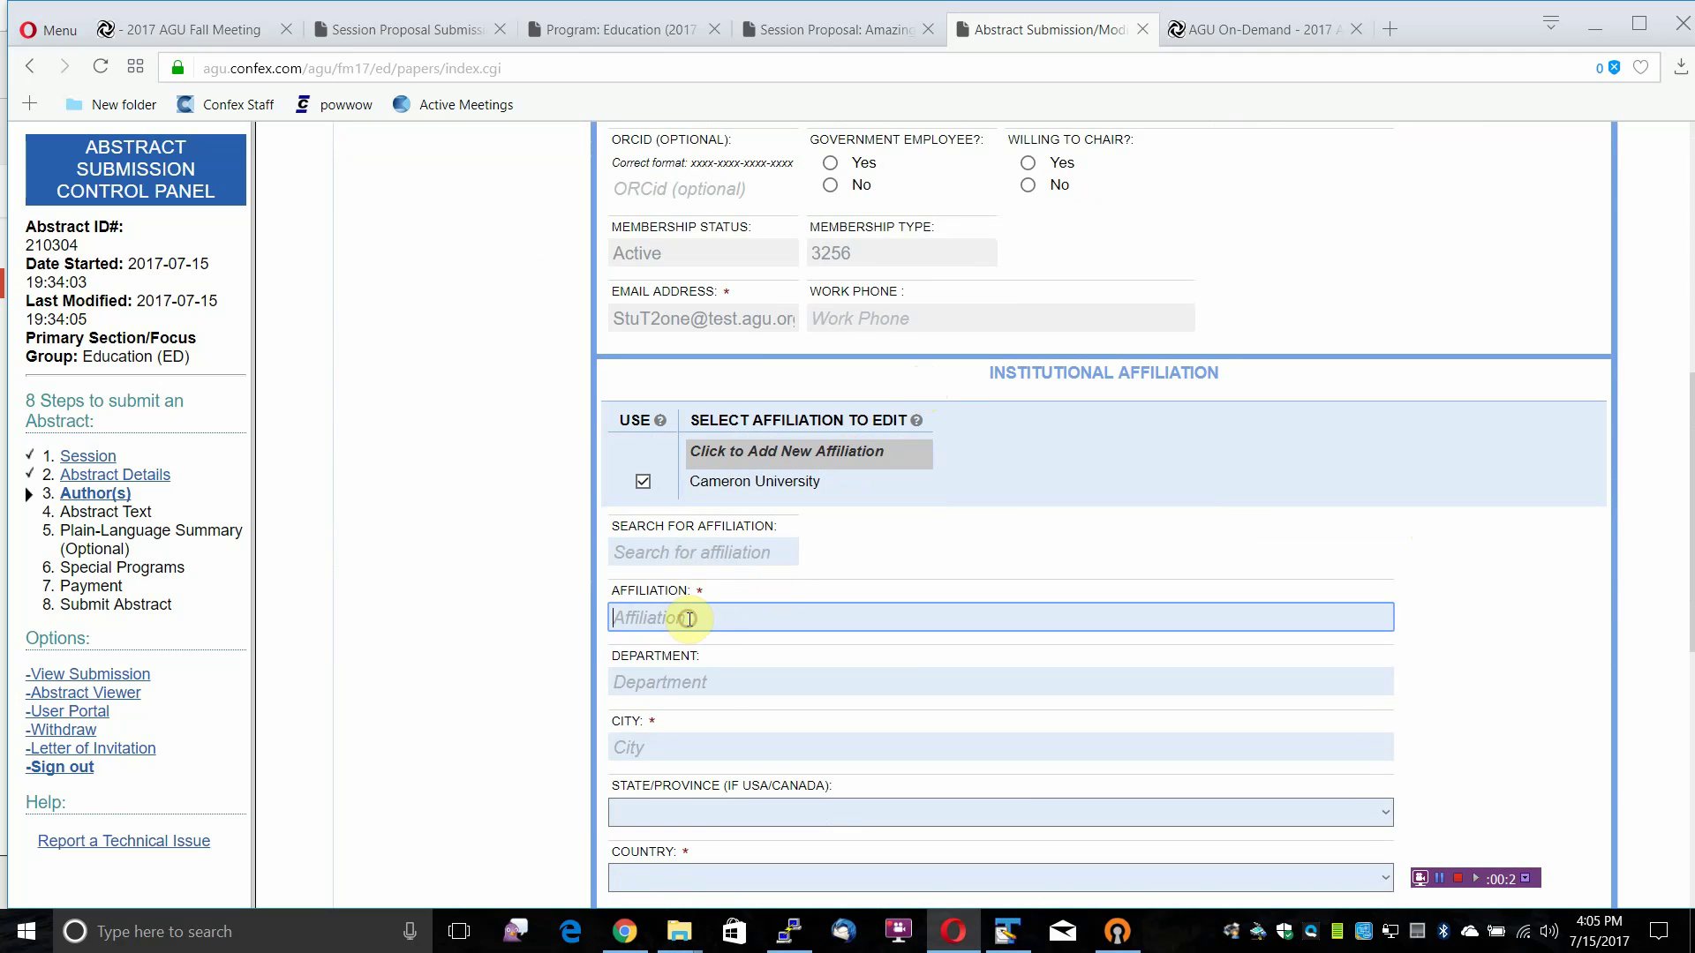
{"action": "type", "text": "Brown University"}
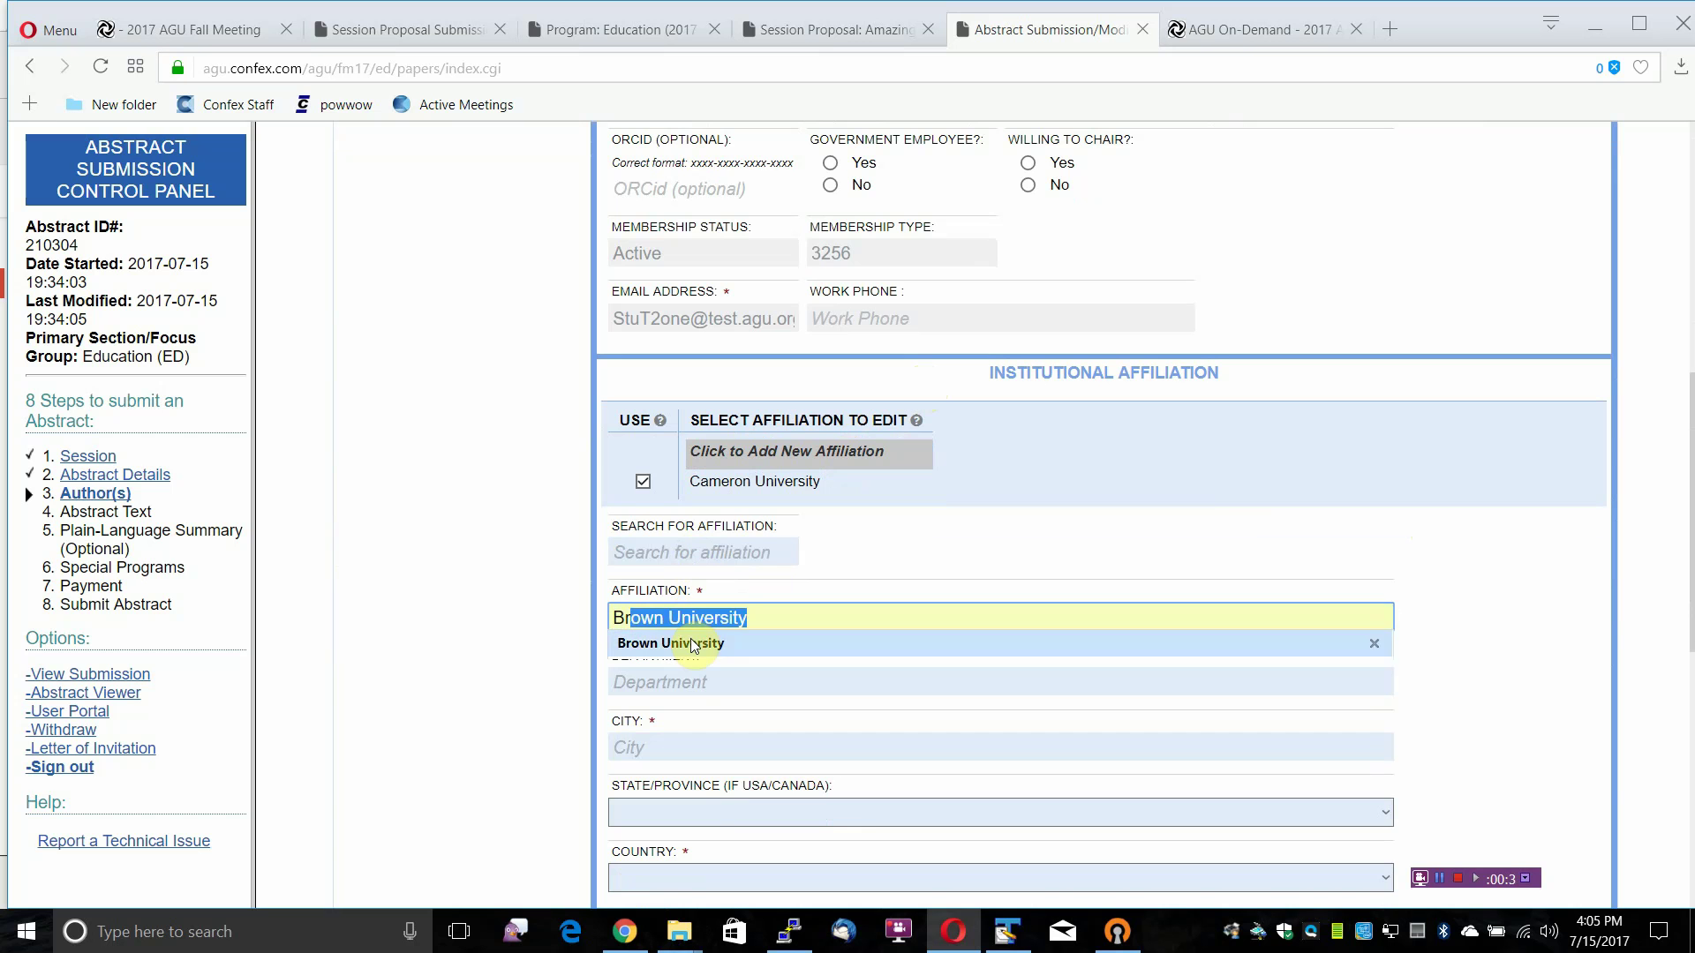
{"action": "left_click", "coordinate": [690, 642]}
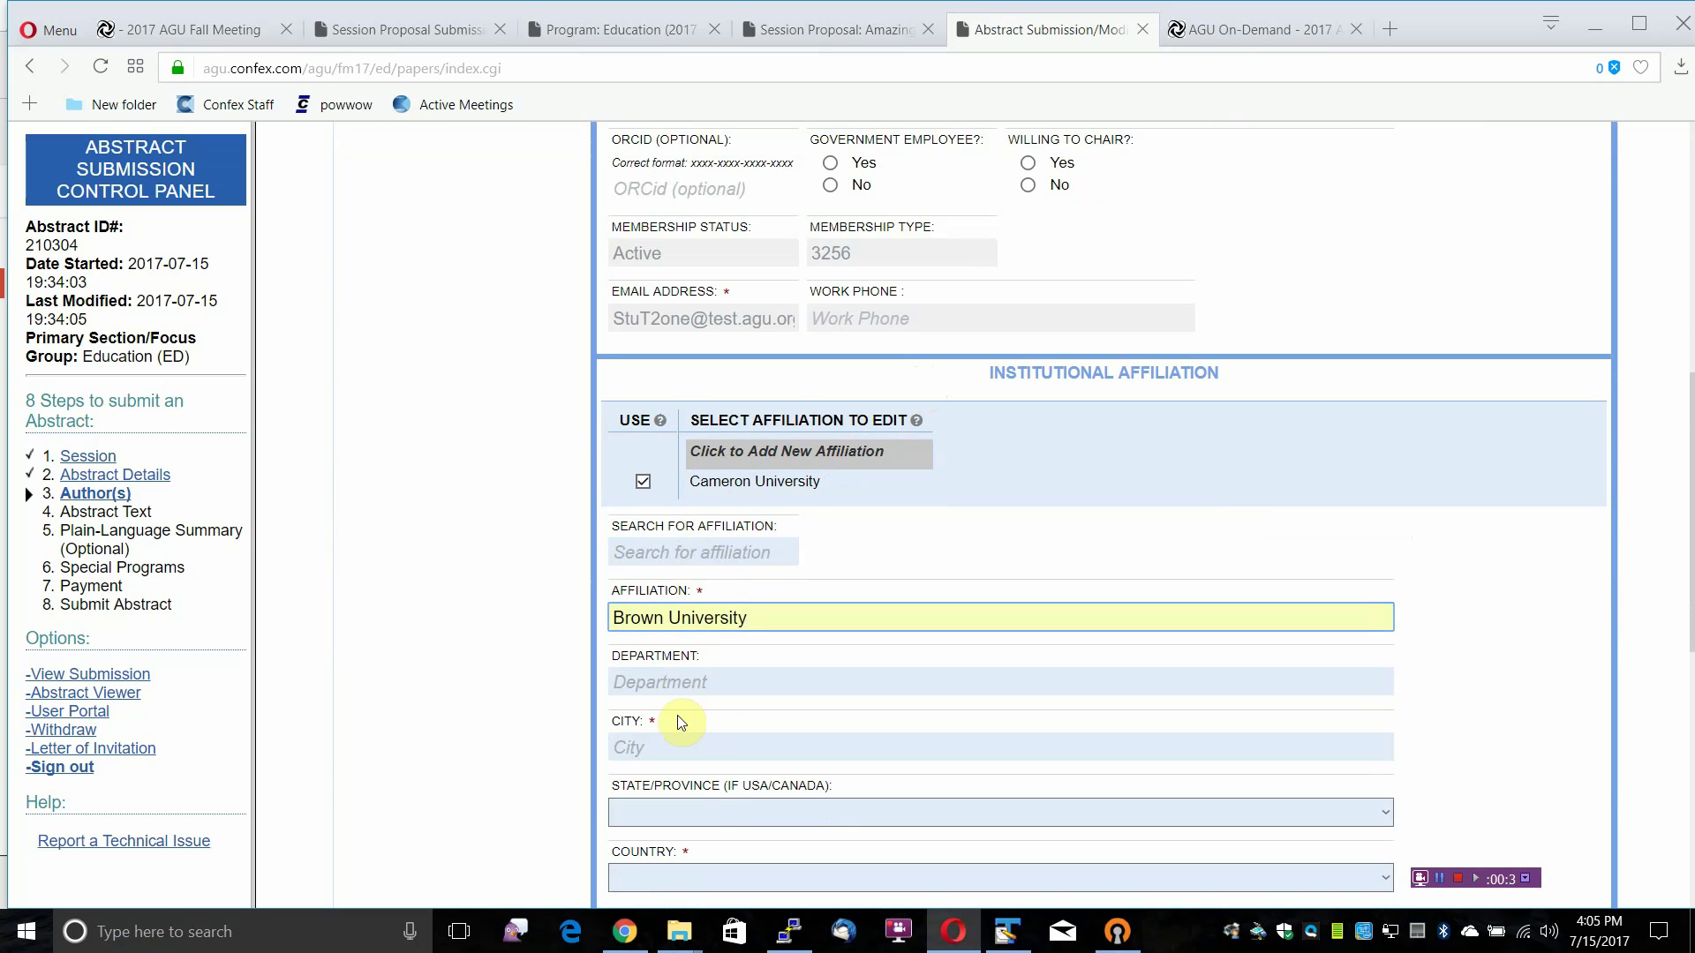
{"action": "scroll", "coordinate": [711, 781], "scroll_direction": "down", "scroll_amount": 2}
Set the affiliation location to Providence, Rhode Island, United States and save it
{"action": "left_click", "coordinate": [657, 527]}
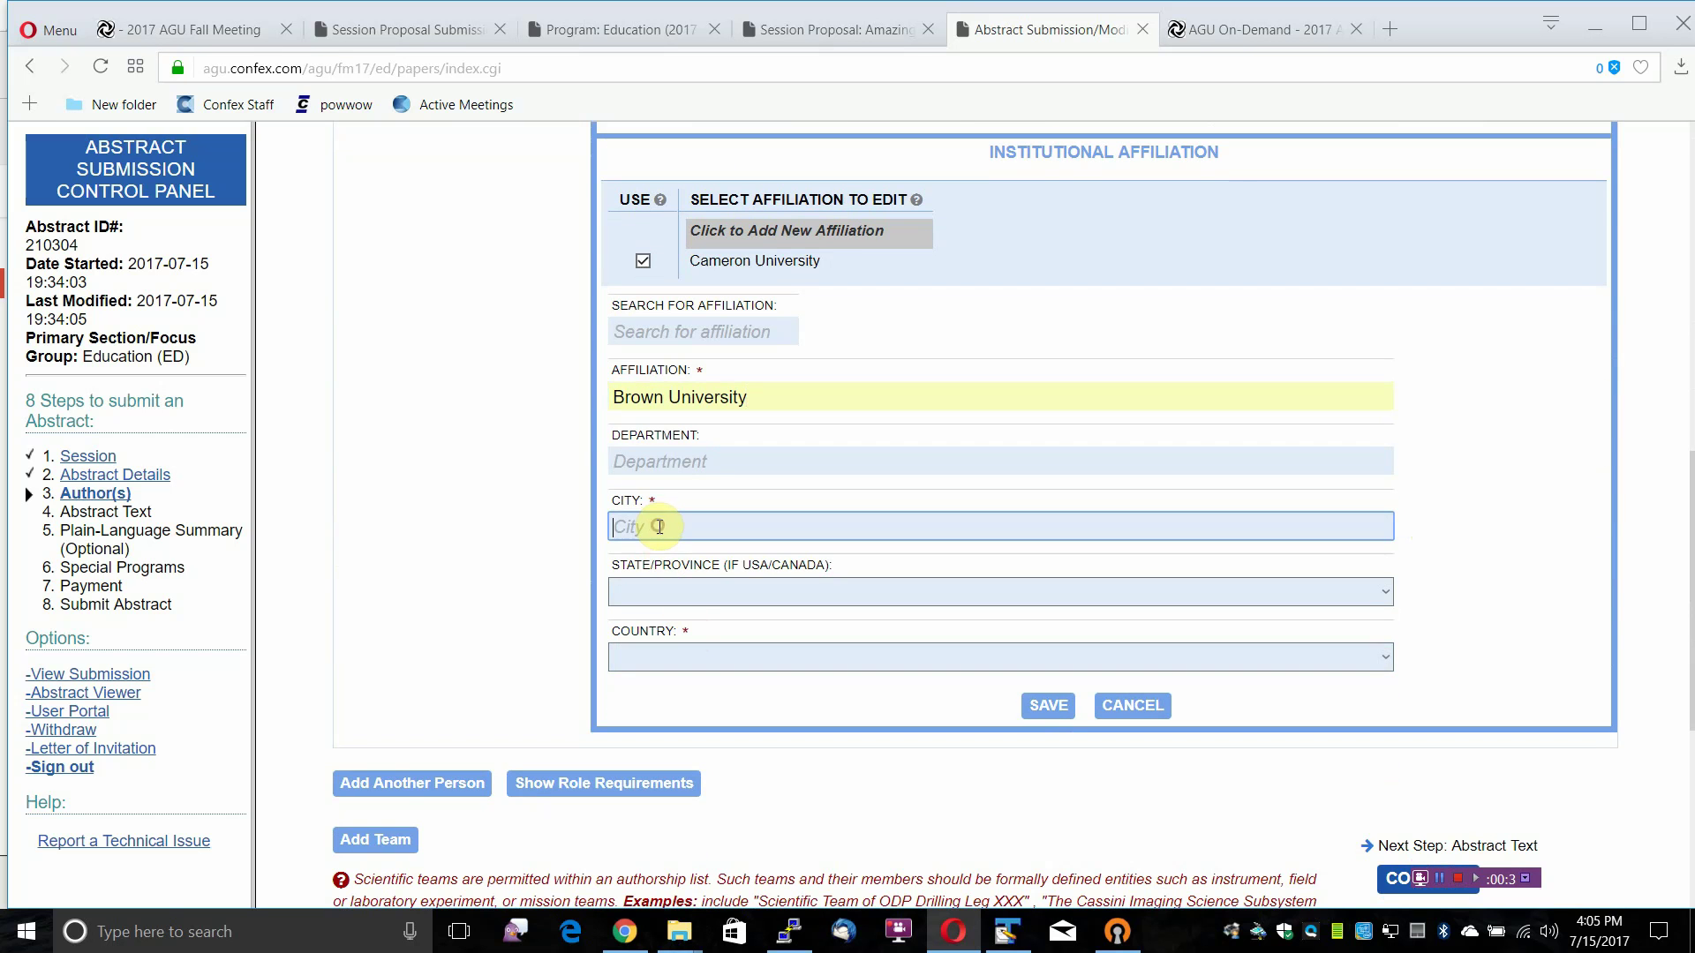
{"action": "type", "text": "Pro"}
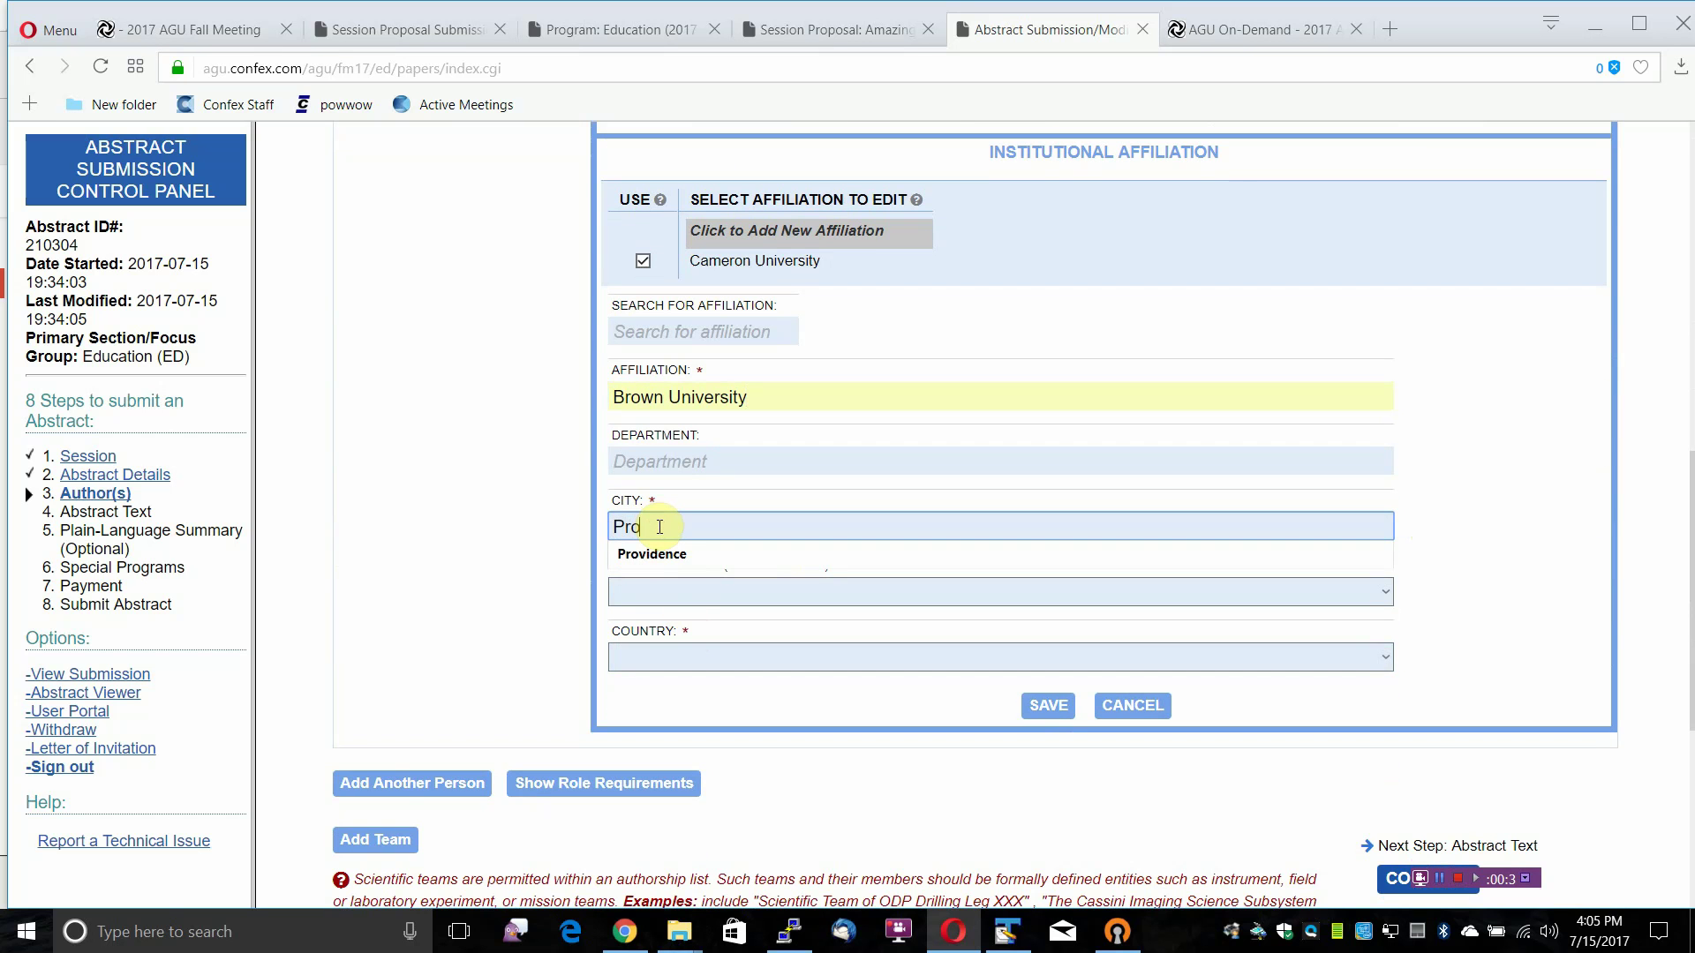
{"action": "type", "text": "vidence"}
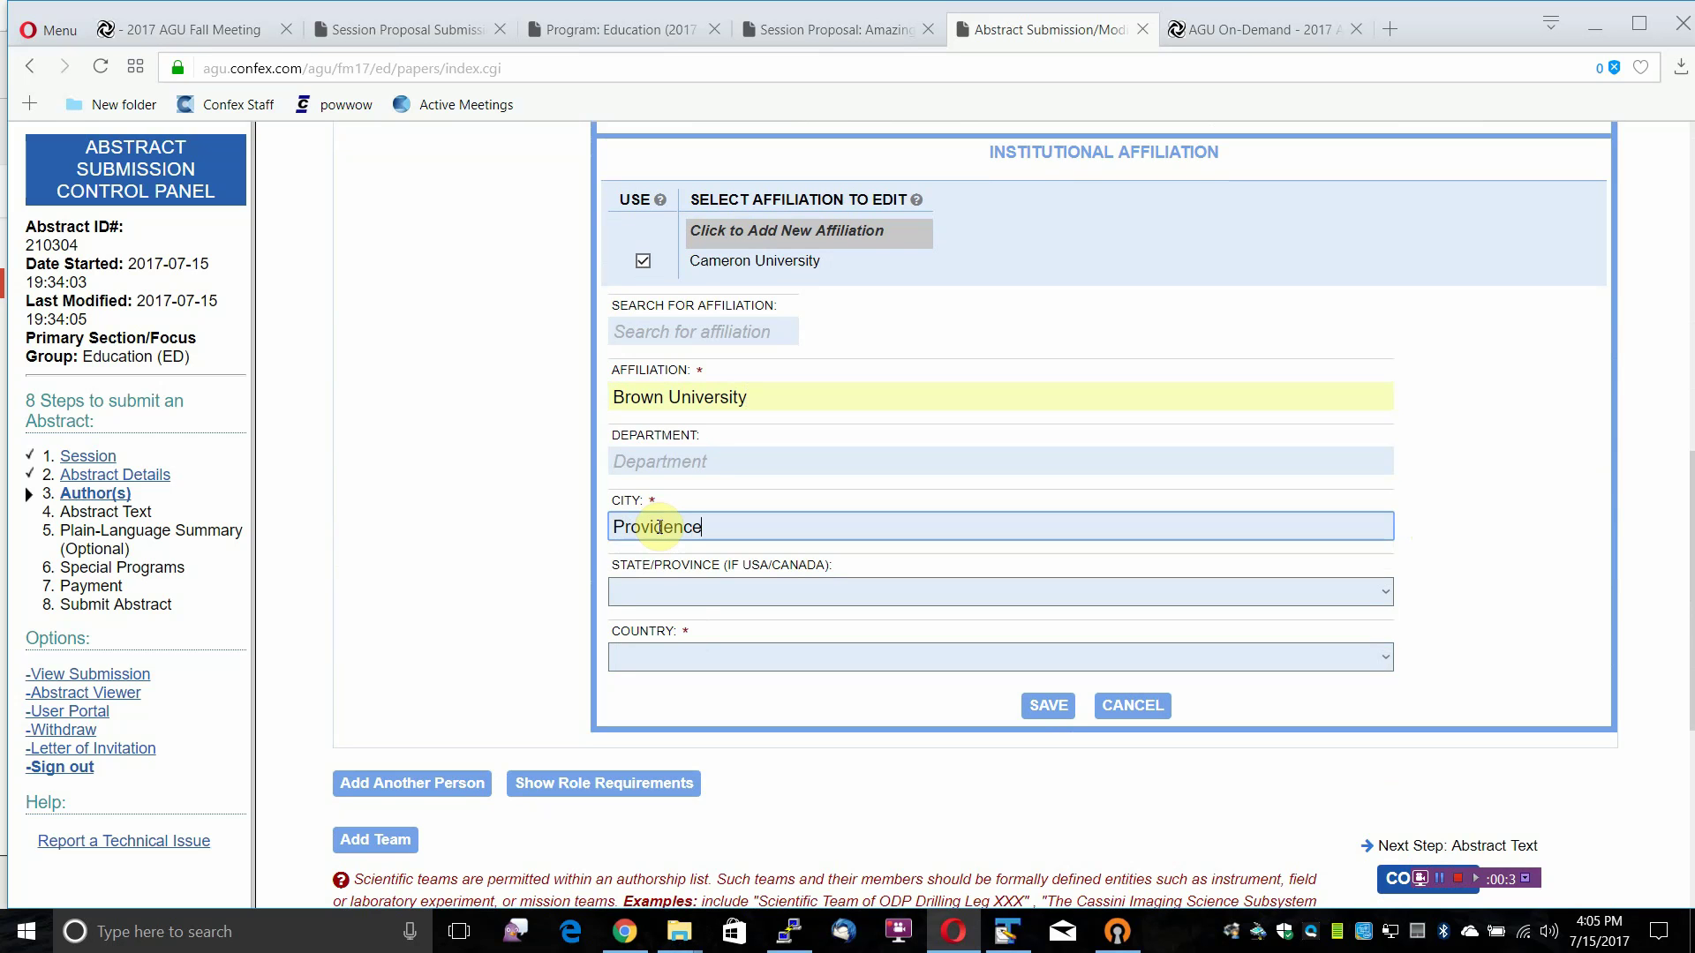
{"action": "key", "text": "Tab"}
{"action": "key", "text": "r"}
{"action": "left_click", "coordinate": [730, 669]}
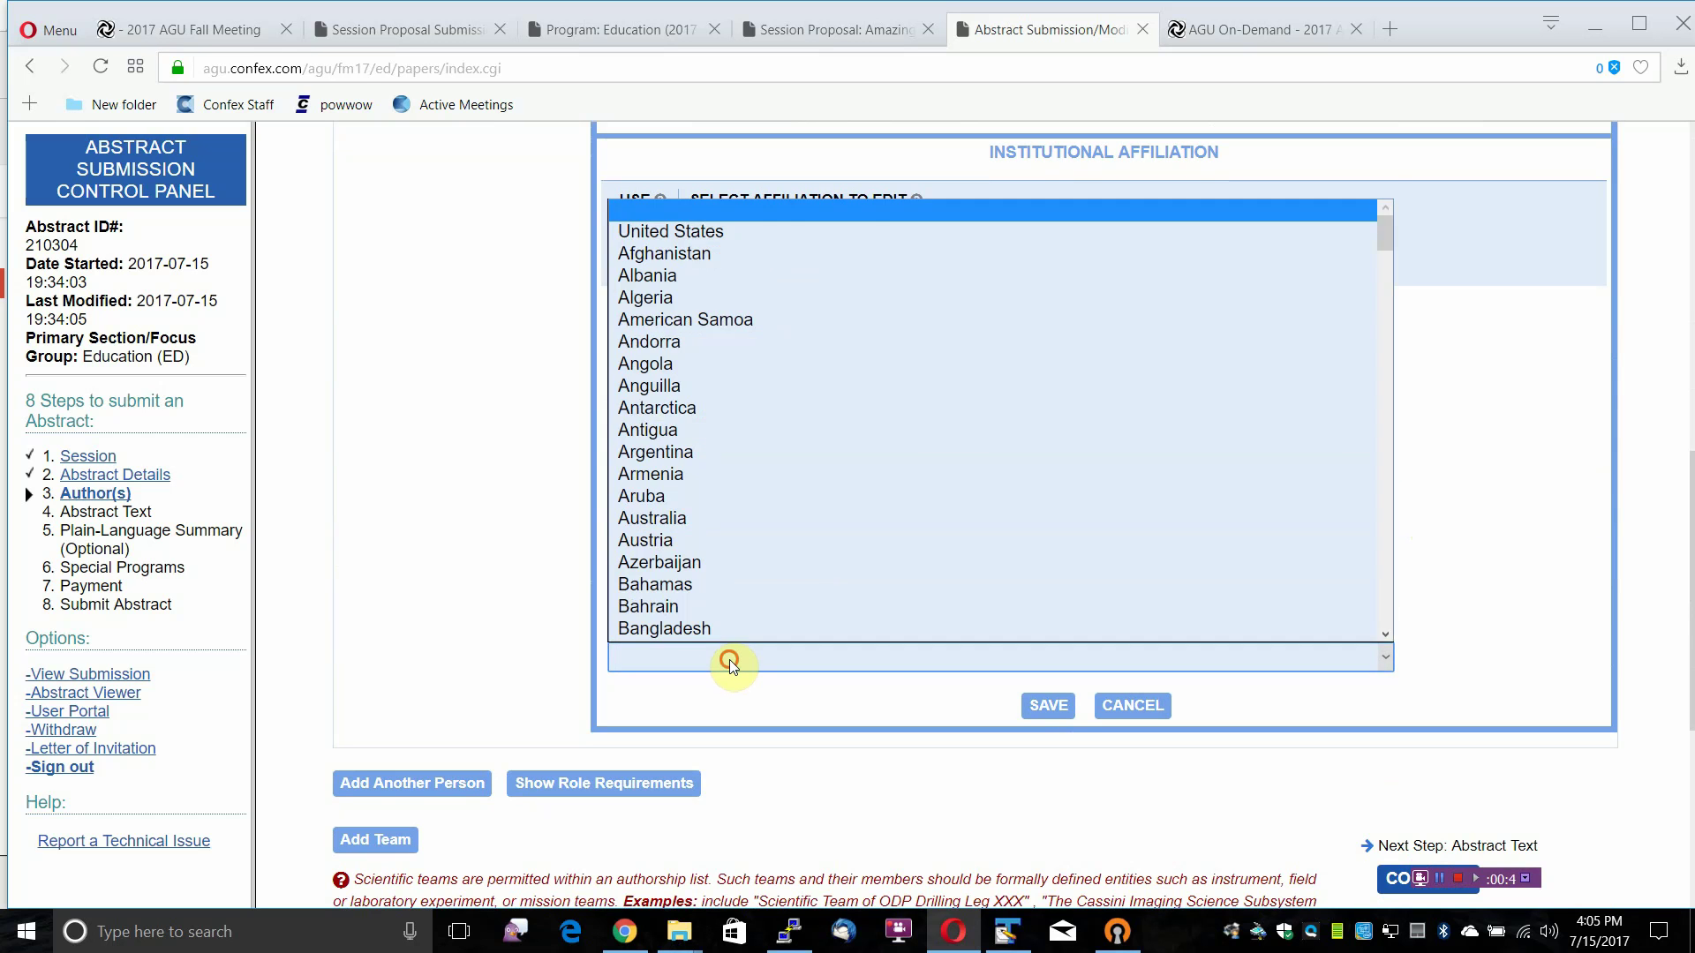
{"action": "key", "text": "Return"}
{"action": "left_click", "coordinate": [1038, 716]}
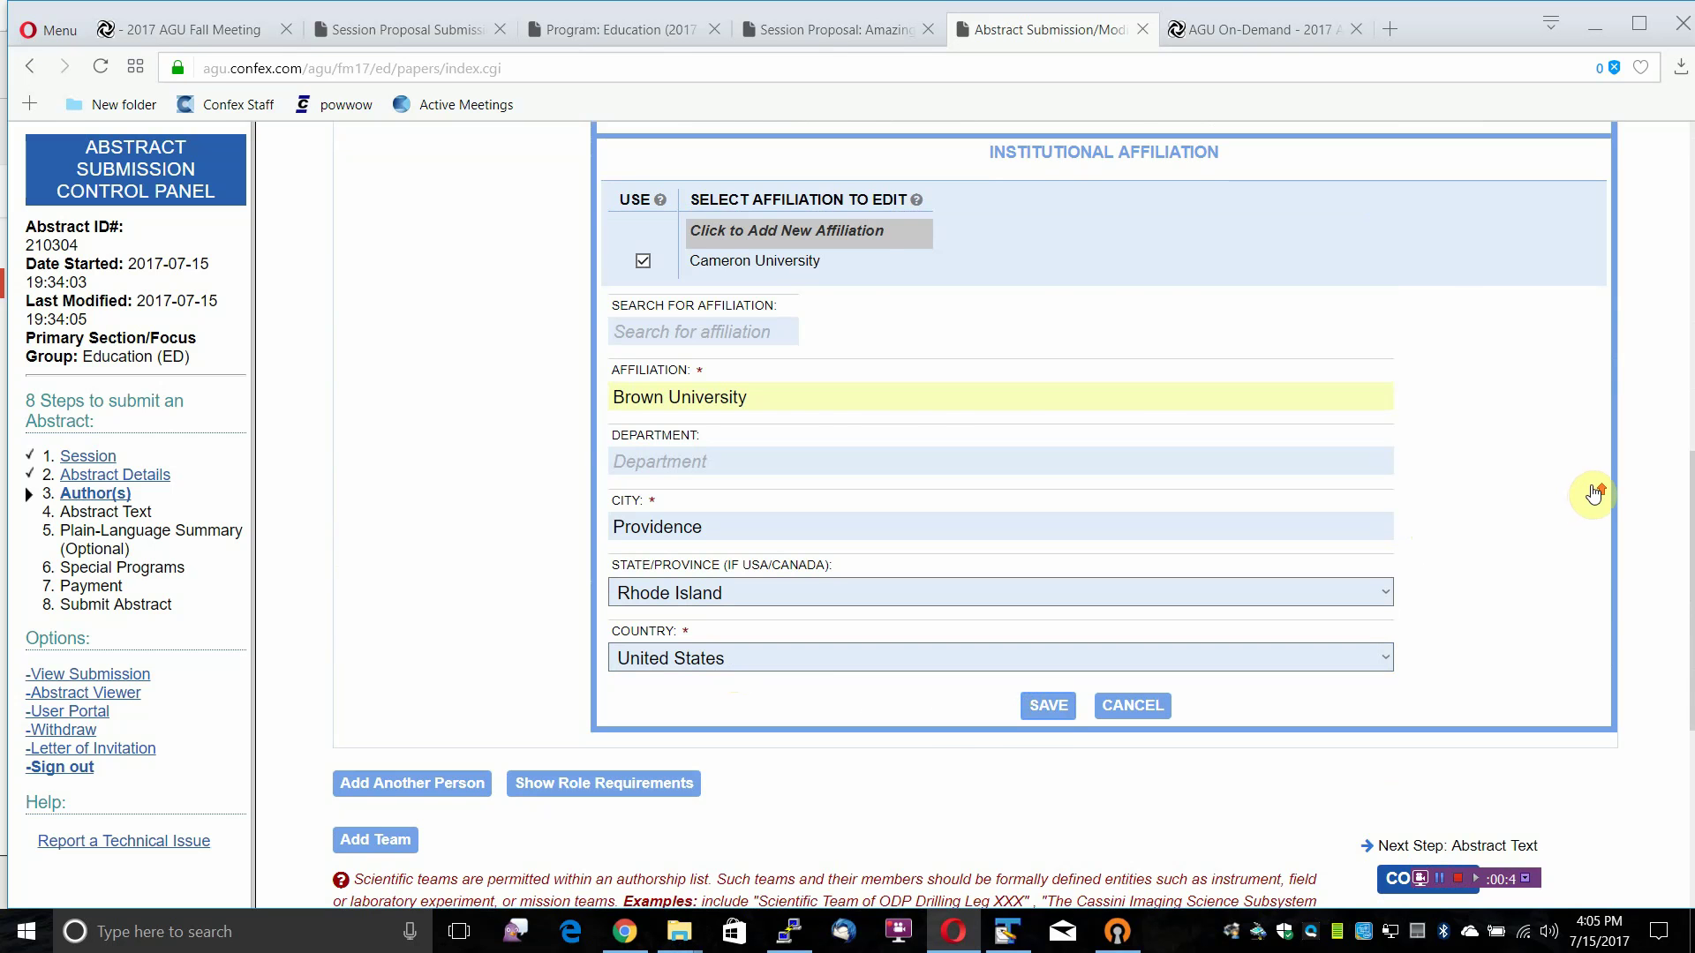
{"action": "scroll", "coordinate": [1503, 406], "scroll_direction": "up", "scroll_amount": 1}
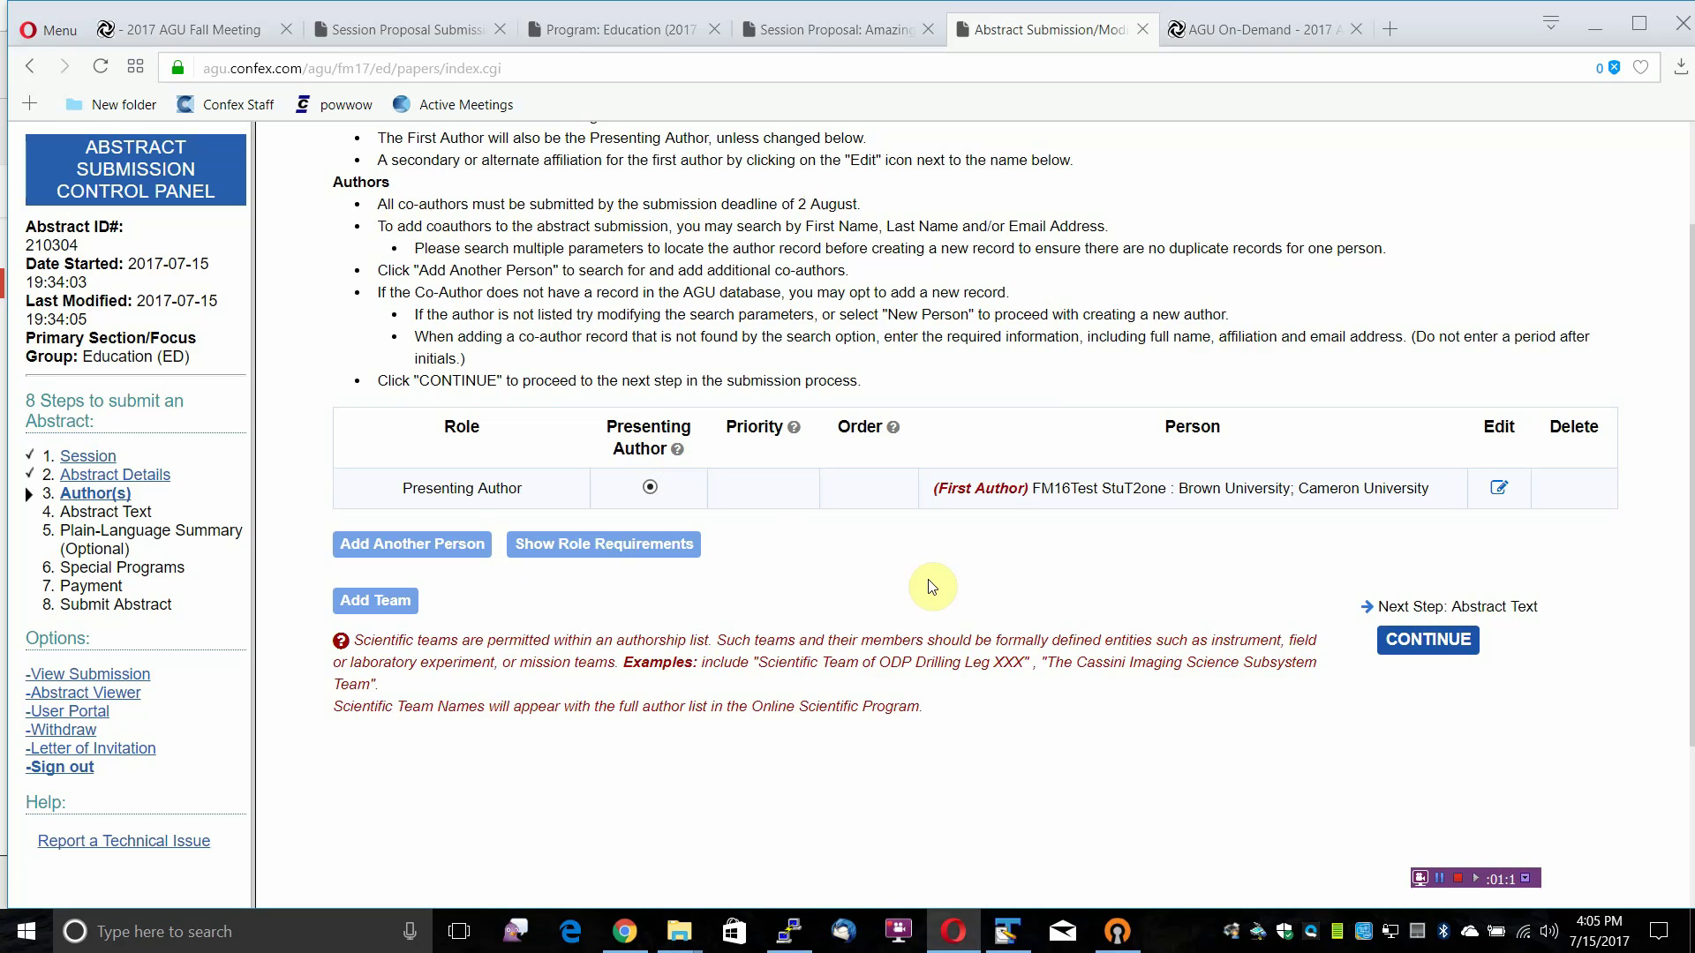
Search for 'Regone' and add FM17Test Regone as a co-author
{"action": "left_click", "coordinate": [437, 546]}
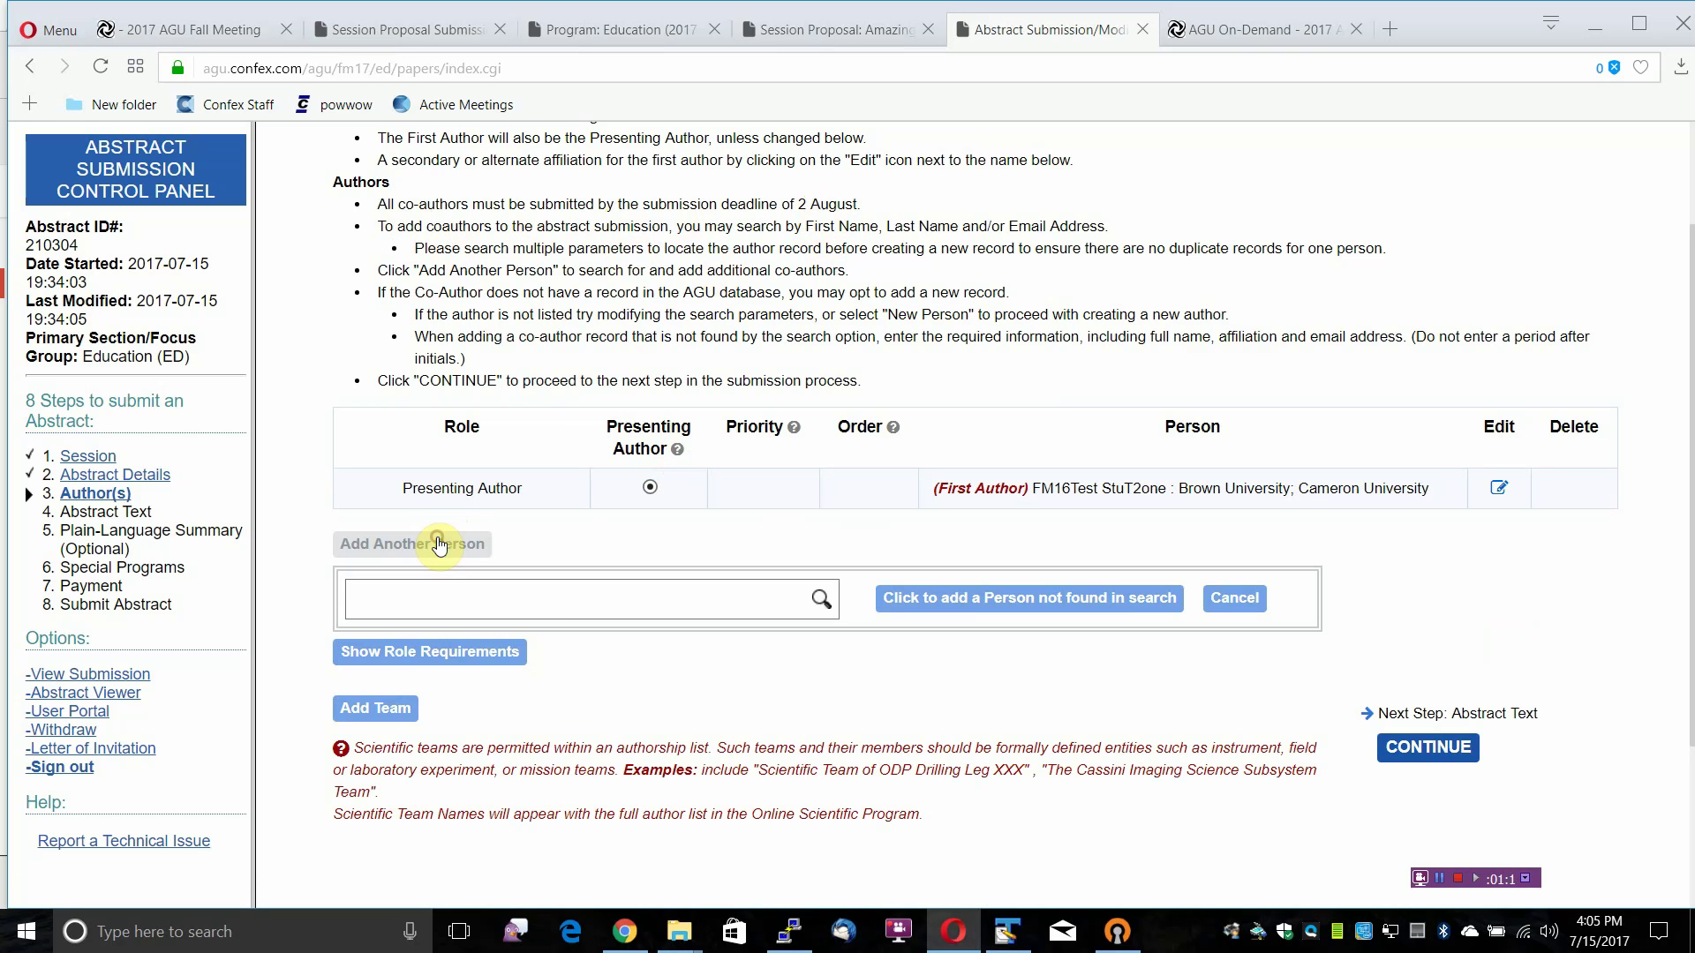
{"action": "left_click", "coordinate": [577, 594]}
{"action": "left_click", "coordinate": [544, 604]}
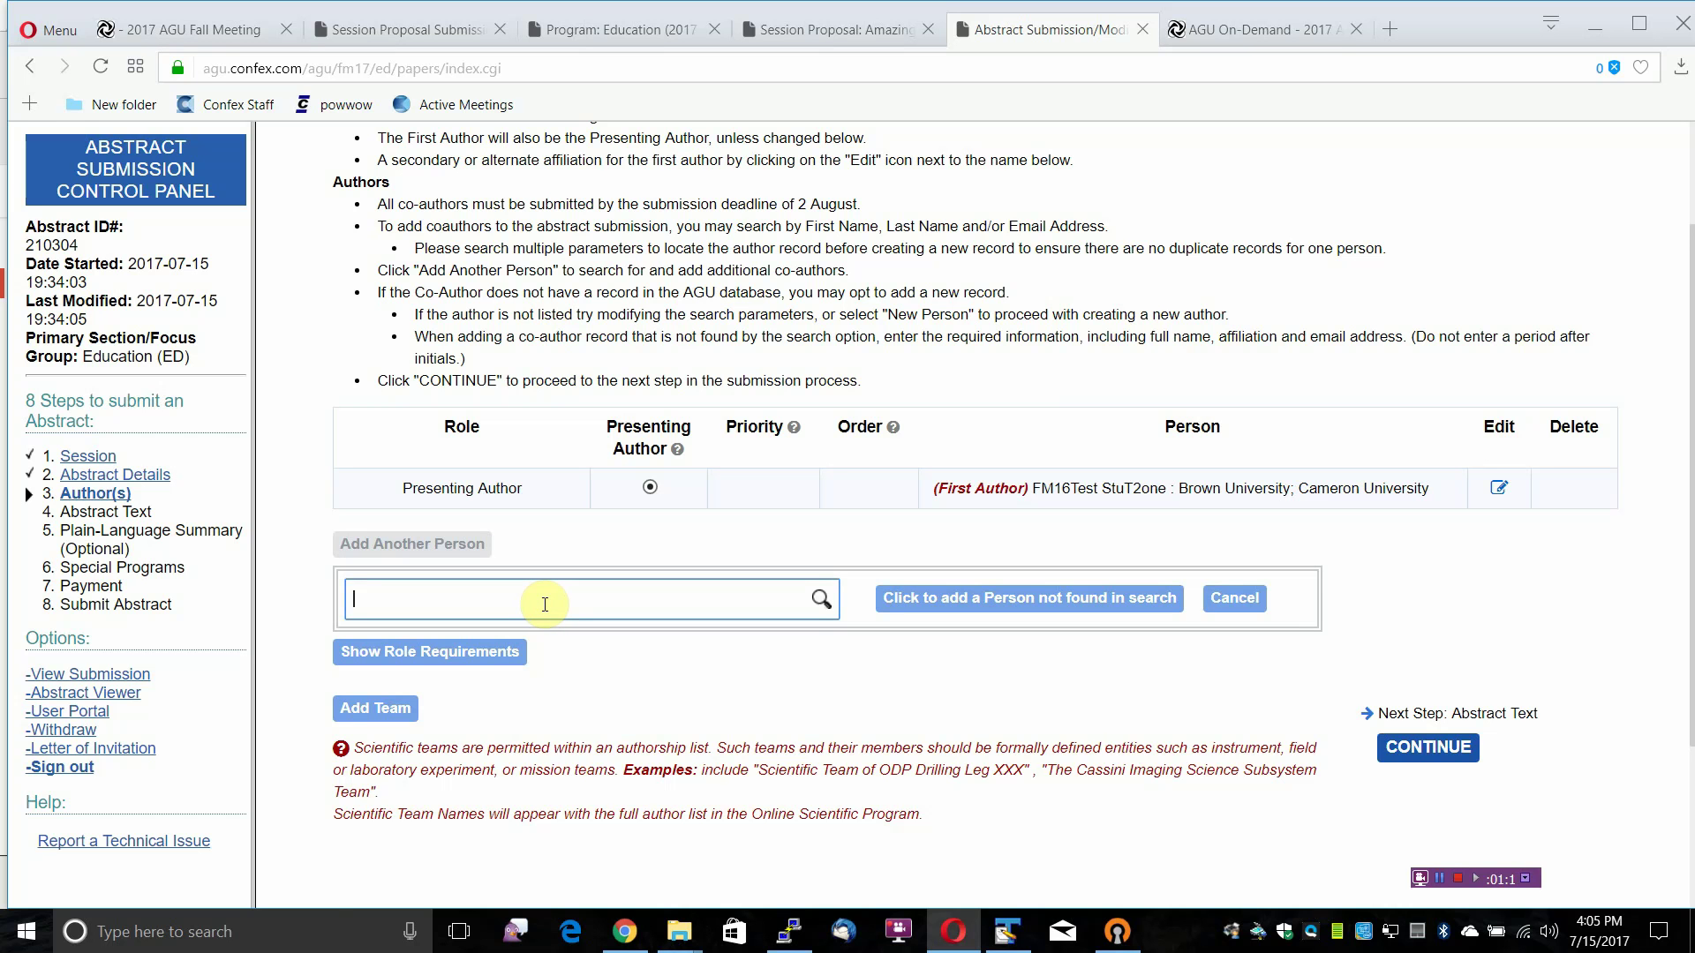
{"action": "type", "text": "Re"}
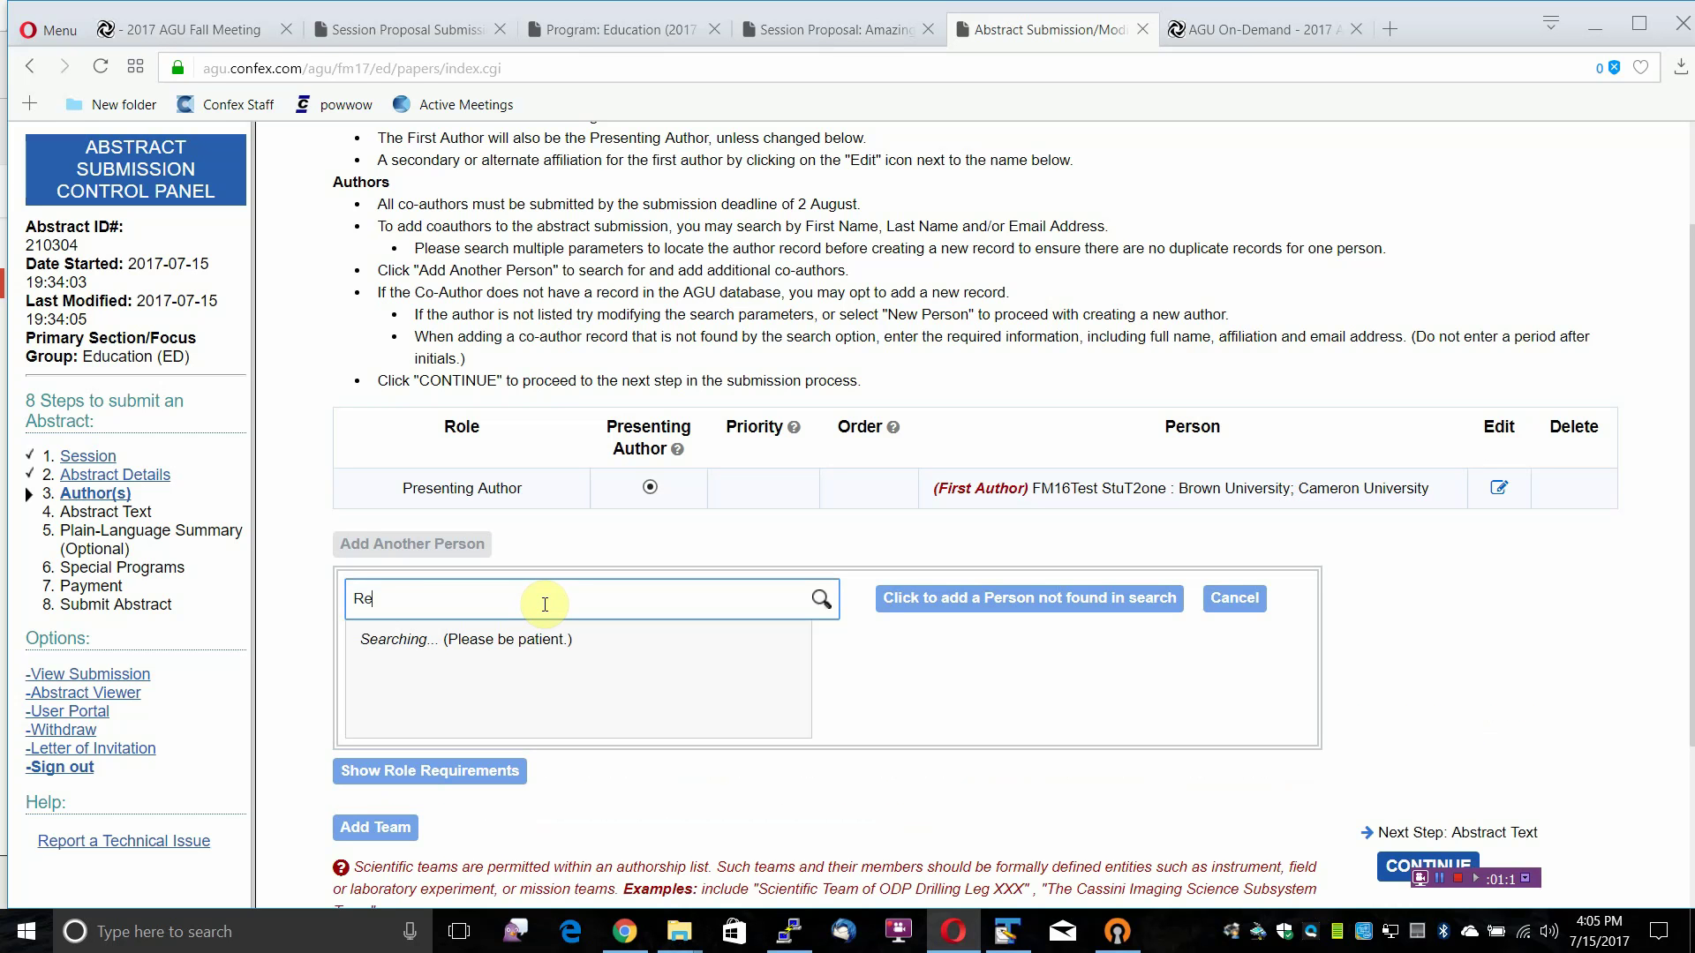
{"action": "type", "text": "gone"}
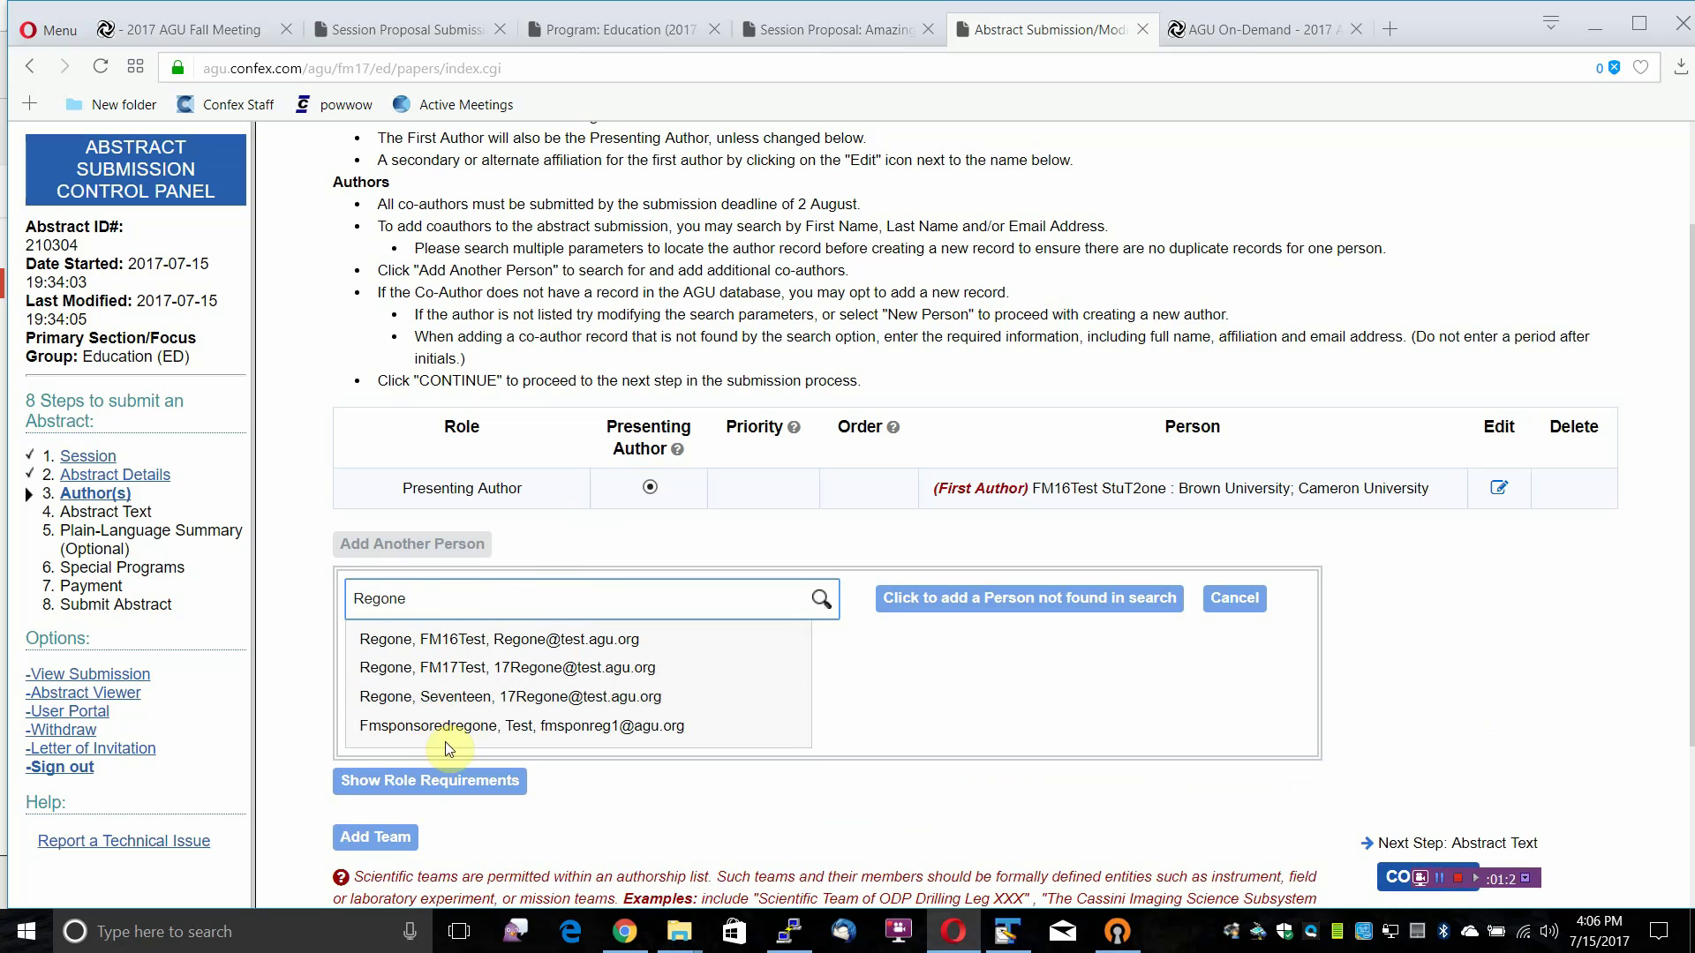
{"action": "left_click", "coordinate": [441, 674]}
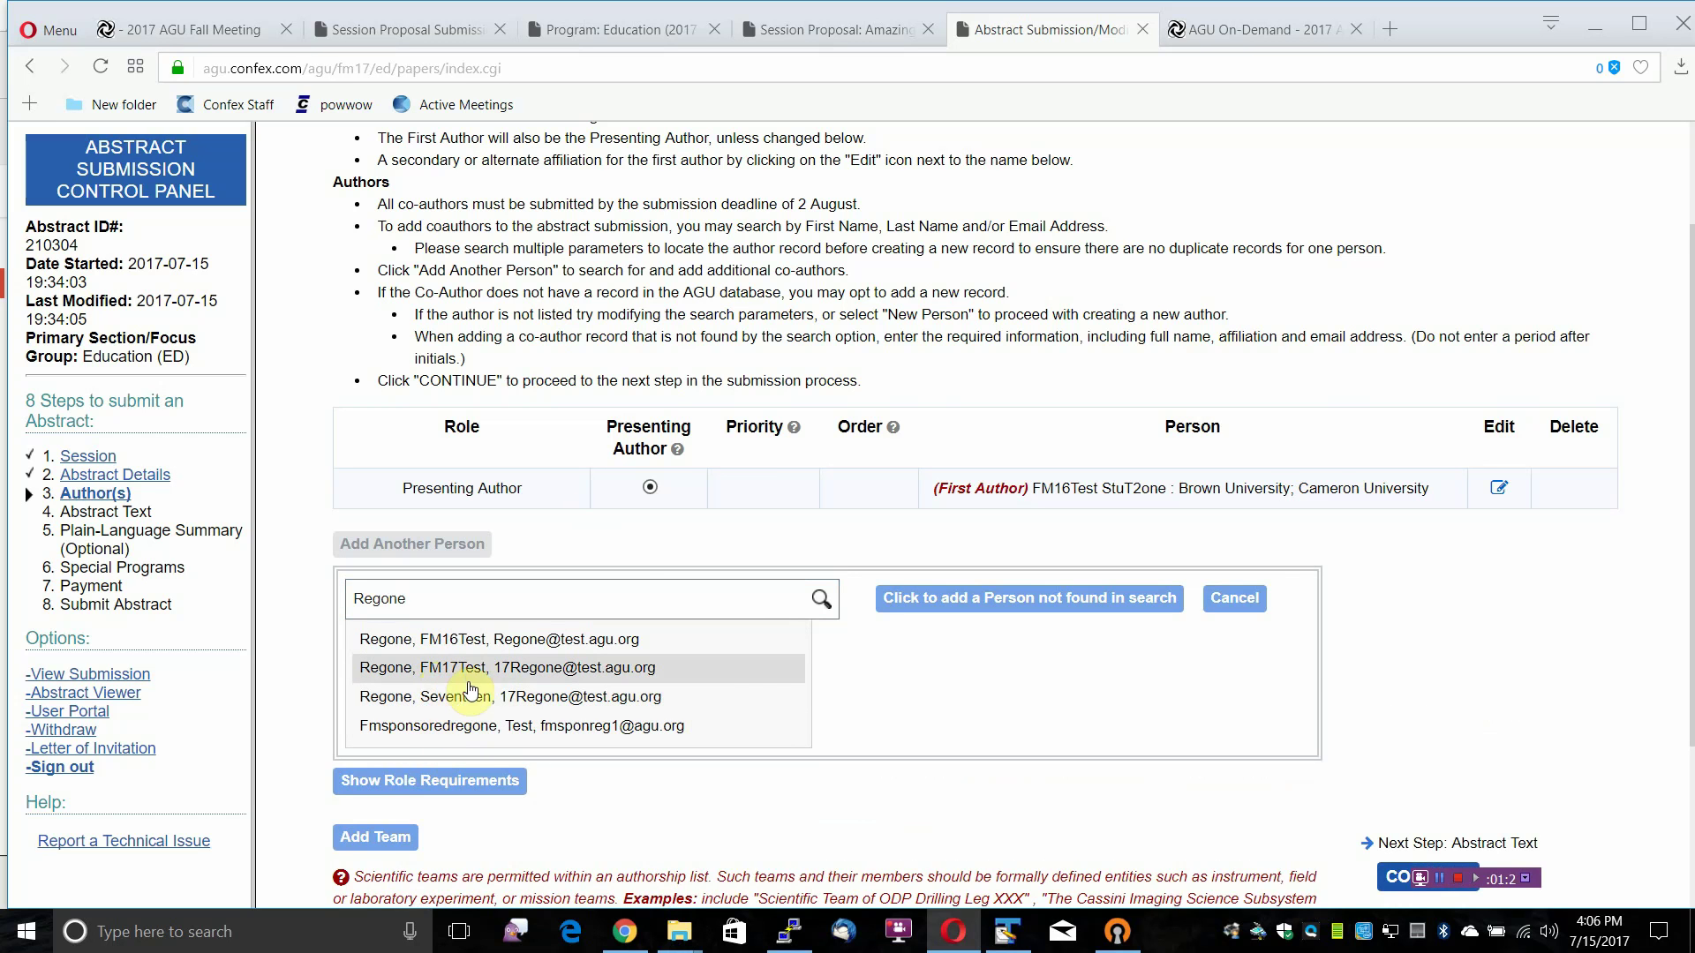
{"action": "left_click", "coordinate": [466, 677]}
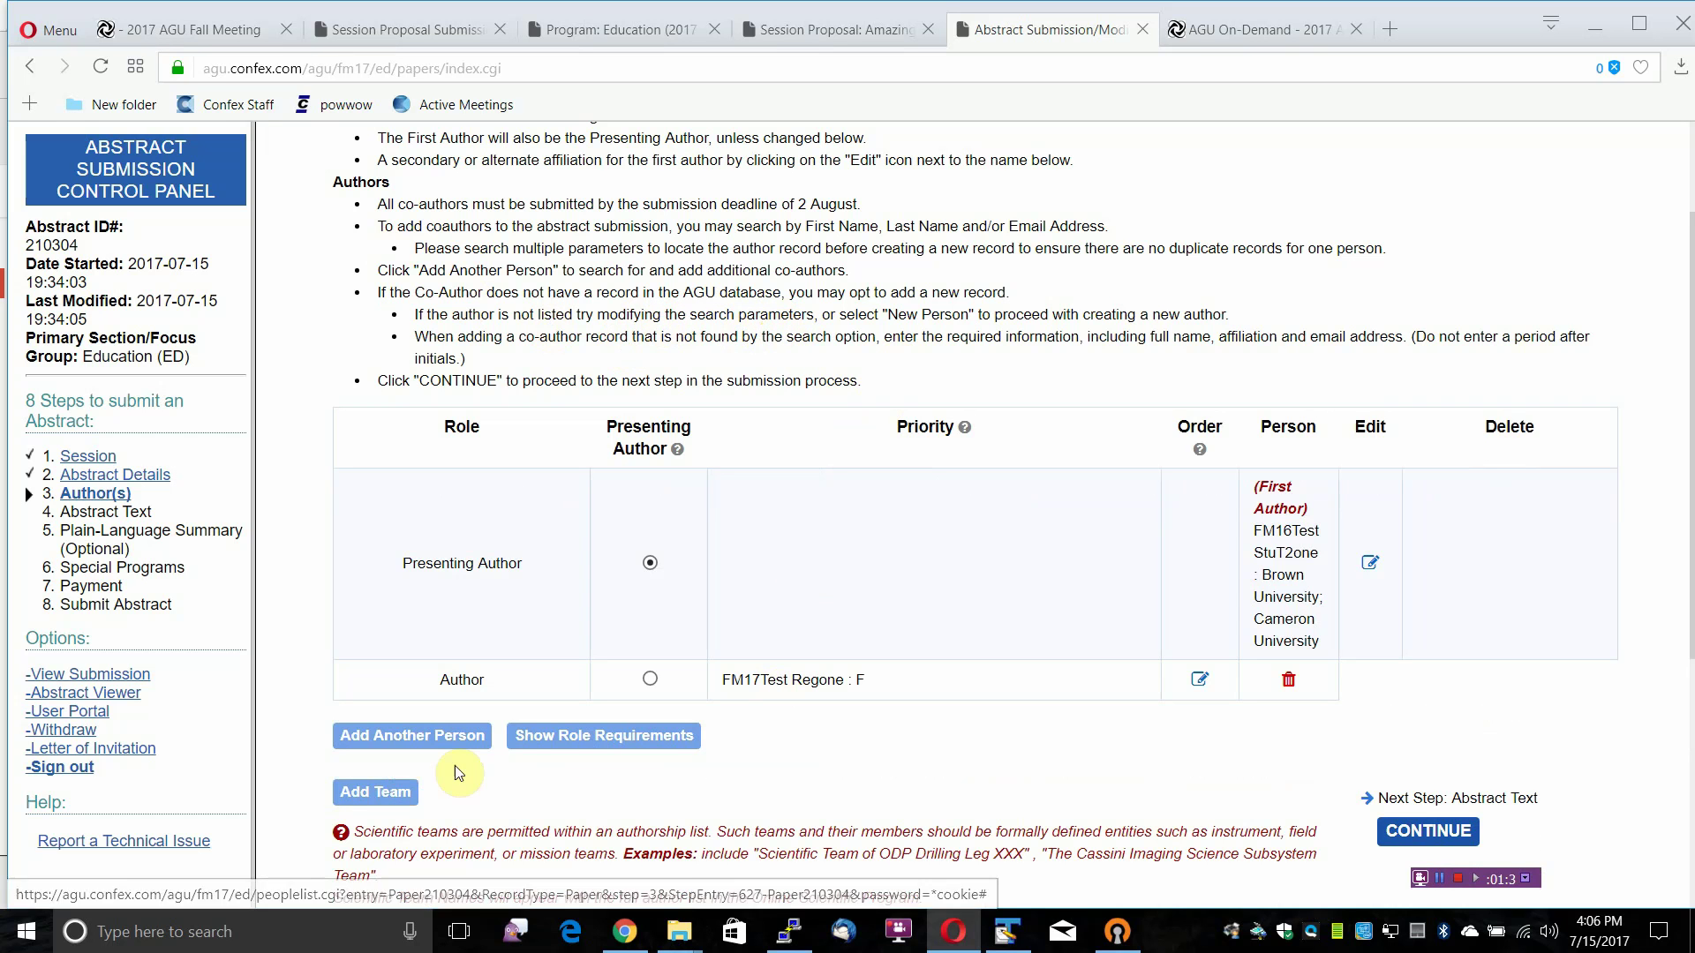
{"action": "left_click", "coordinate": [433, 750]}
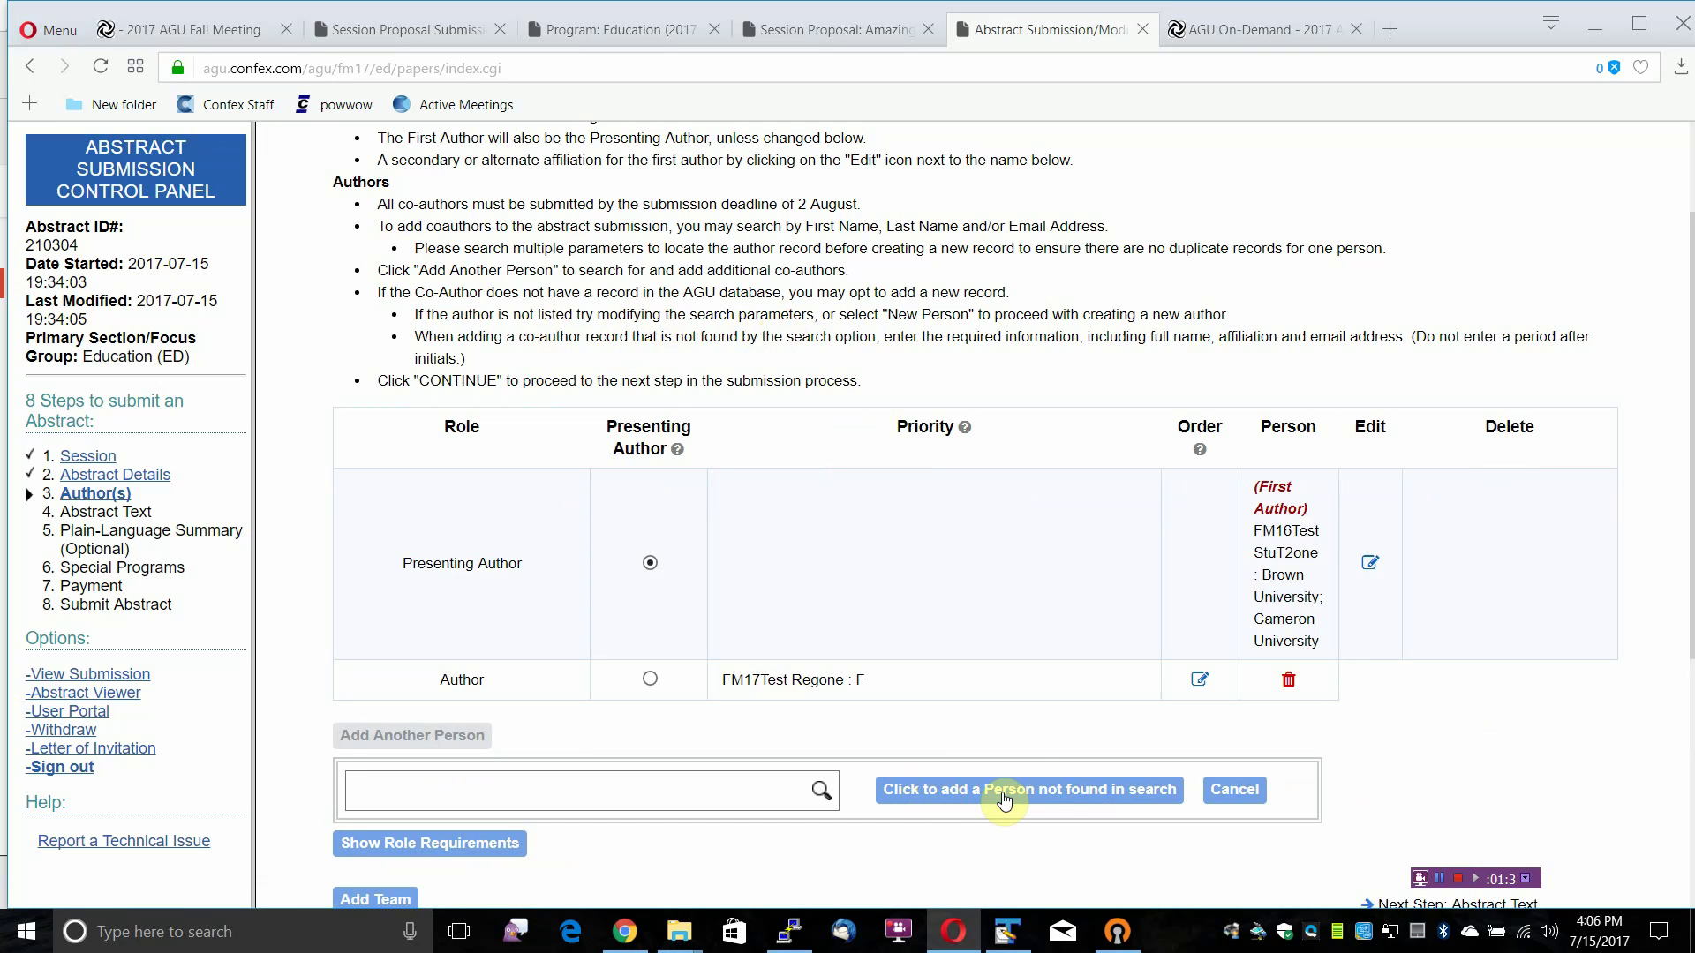
{"action": "left_click", "coordinate": [1004, 791]}
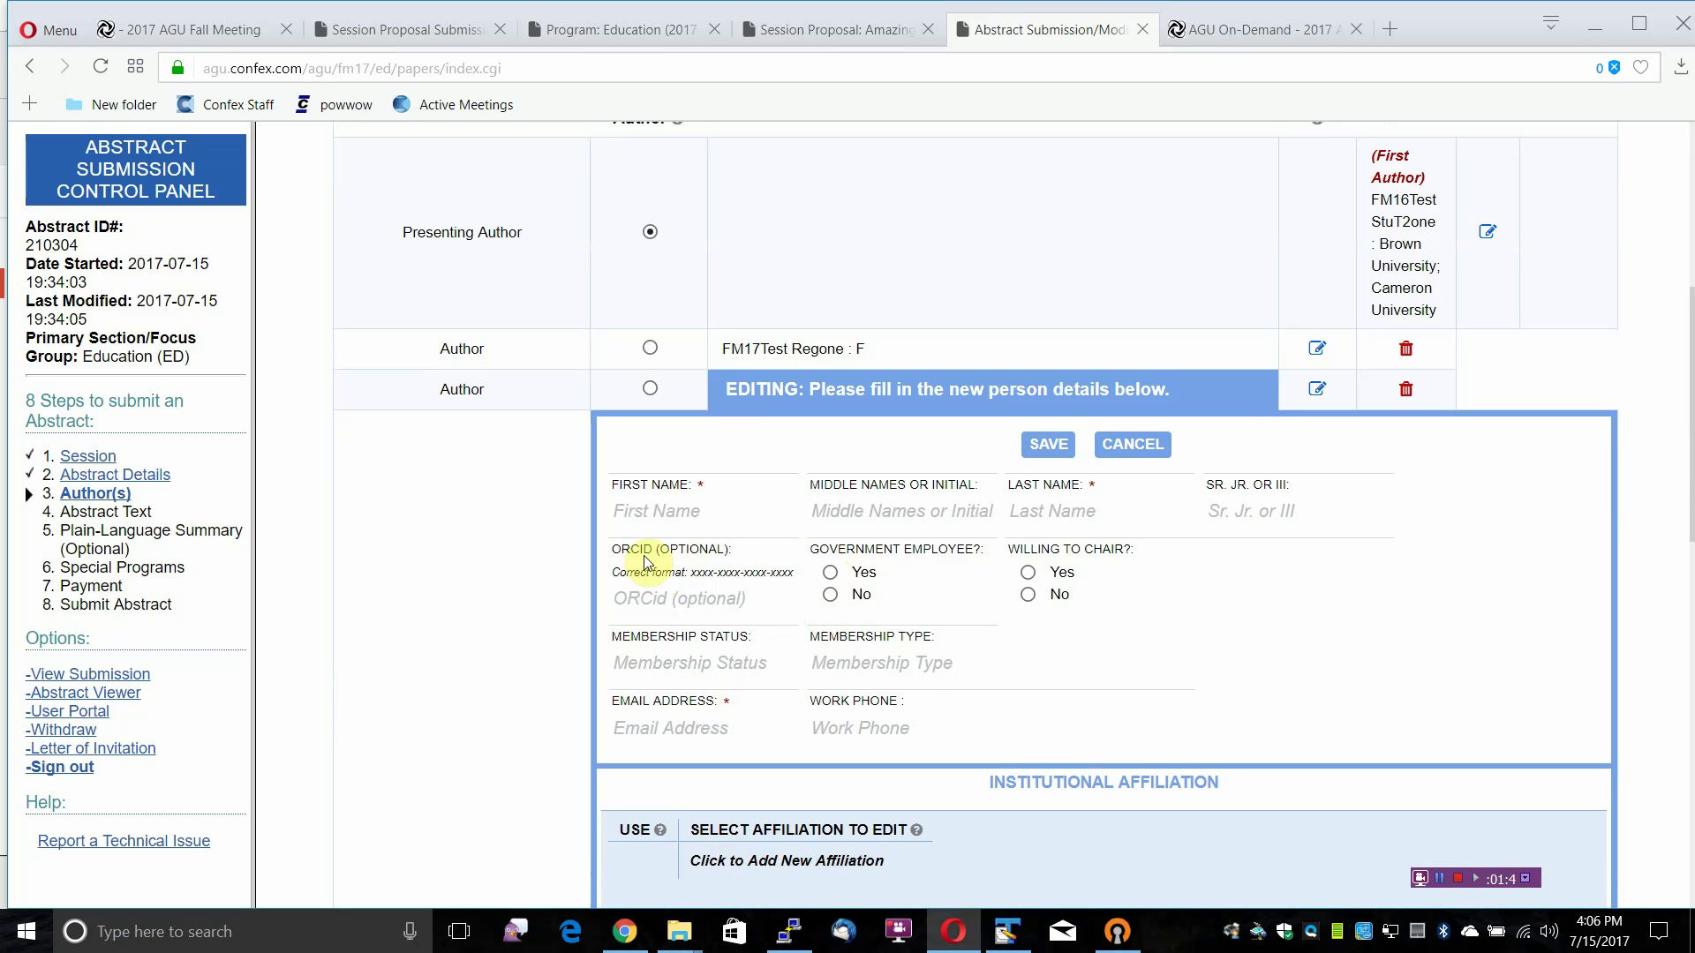
{"action": "double_click", "coordinate": [701, 486]}
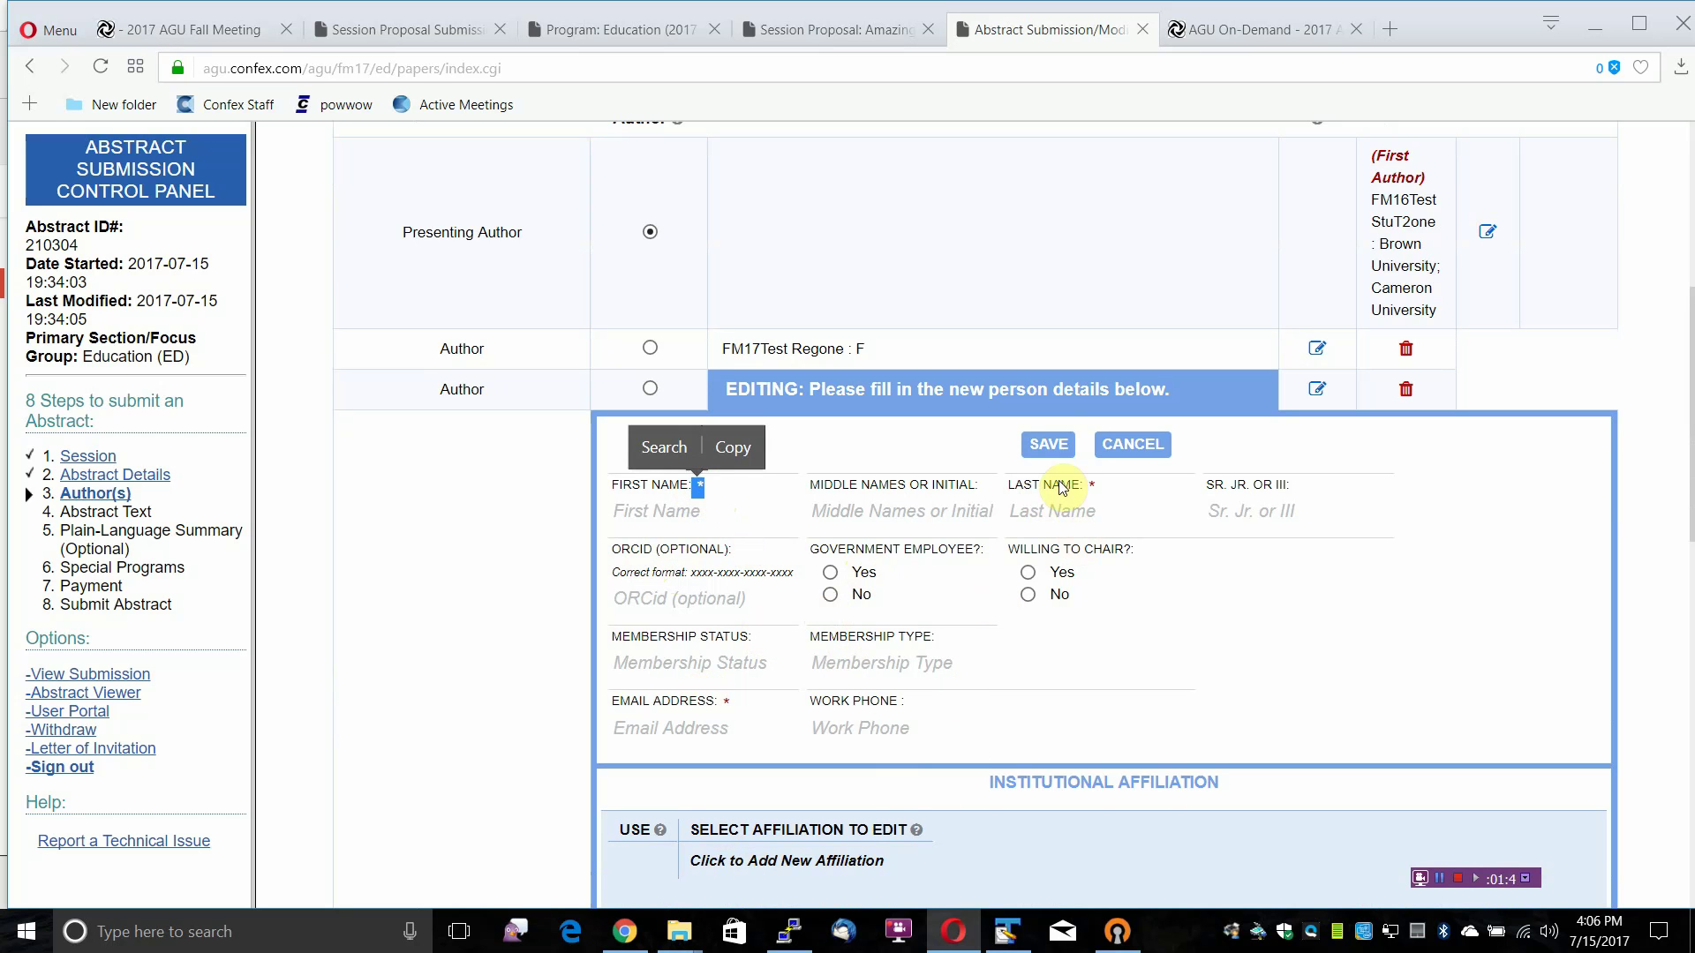
{"action": "left_click", "coordinate": [1128, 447]}
{"action": "scroll", "coordinate": [1059, 649], "scroll_direction": "up", "scroll_amount": 1}
{"action": "scroll", "coordinate": [1073, 642], "scroll_direction": "up", "scroll_amount": 1}
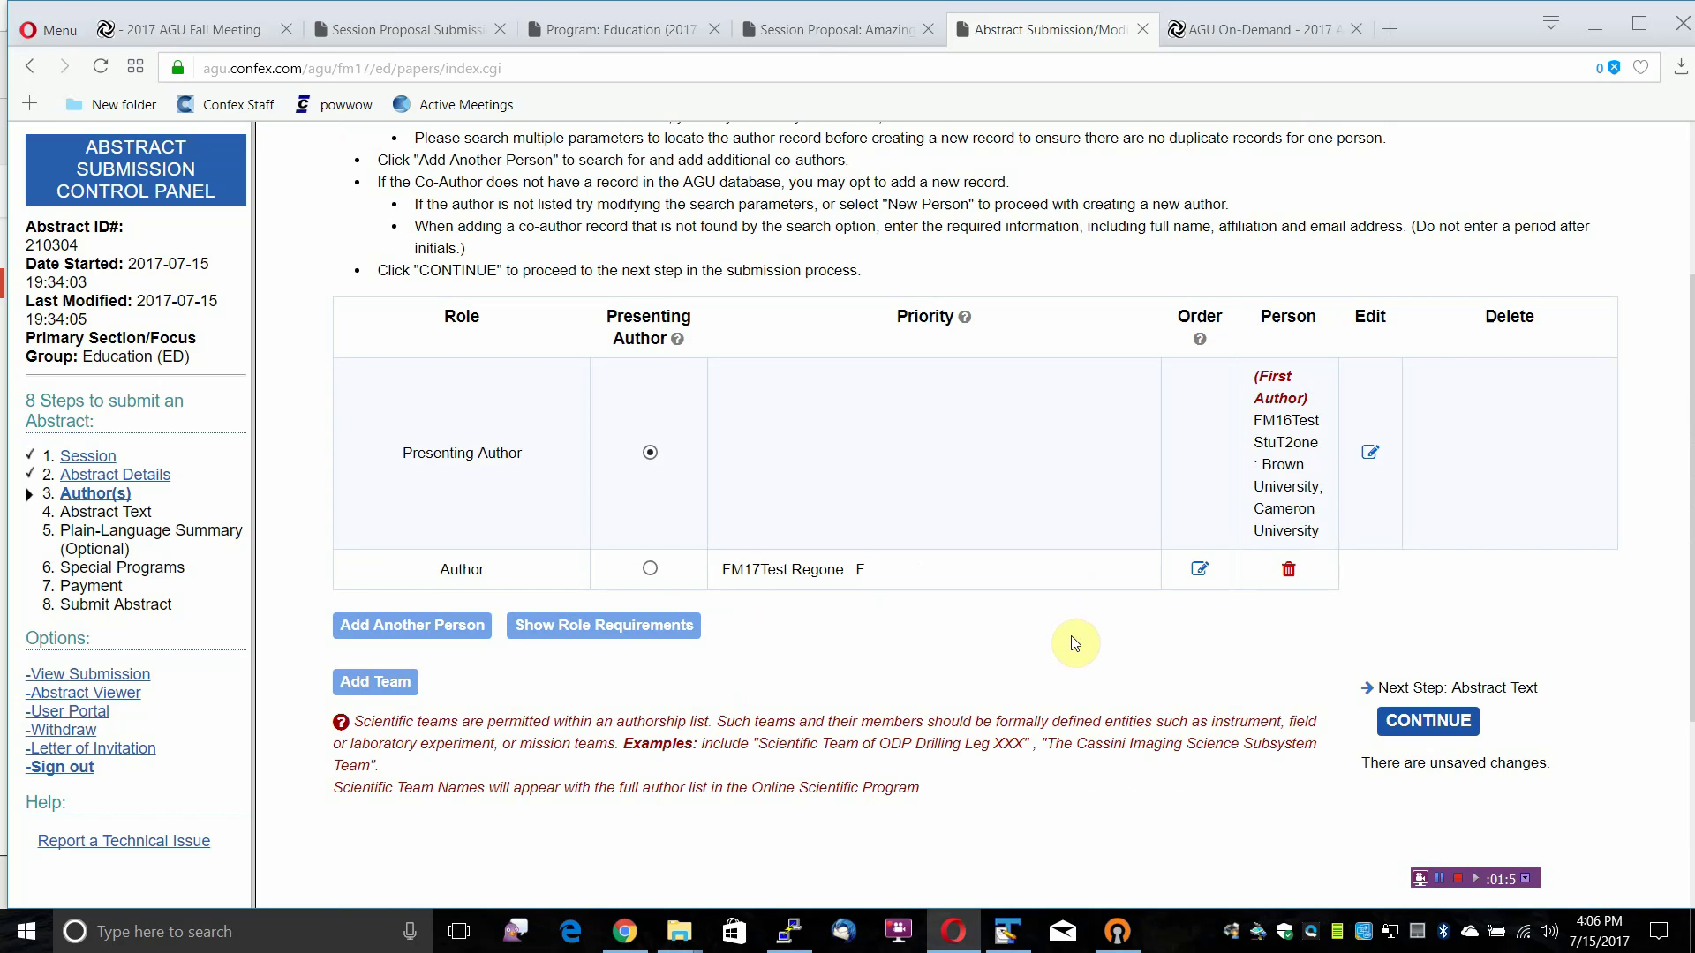
Save the author list with Continue, then return to the Author(s) step
{"action": "left_click", "coordinate": [1405, 724]}
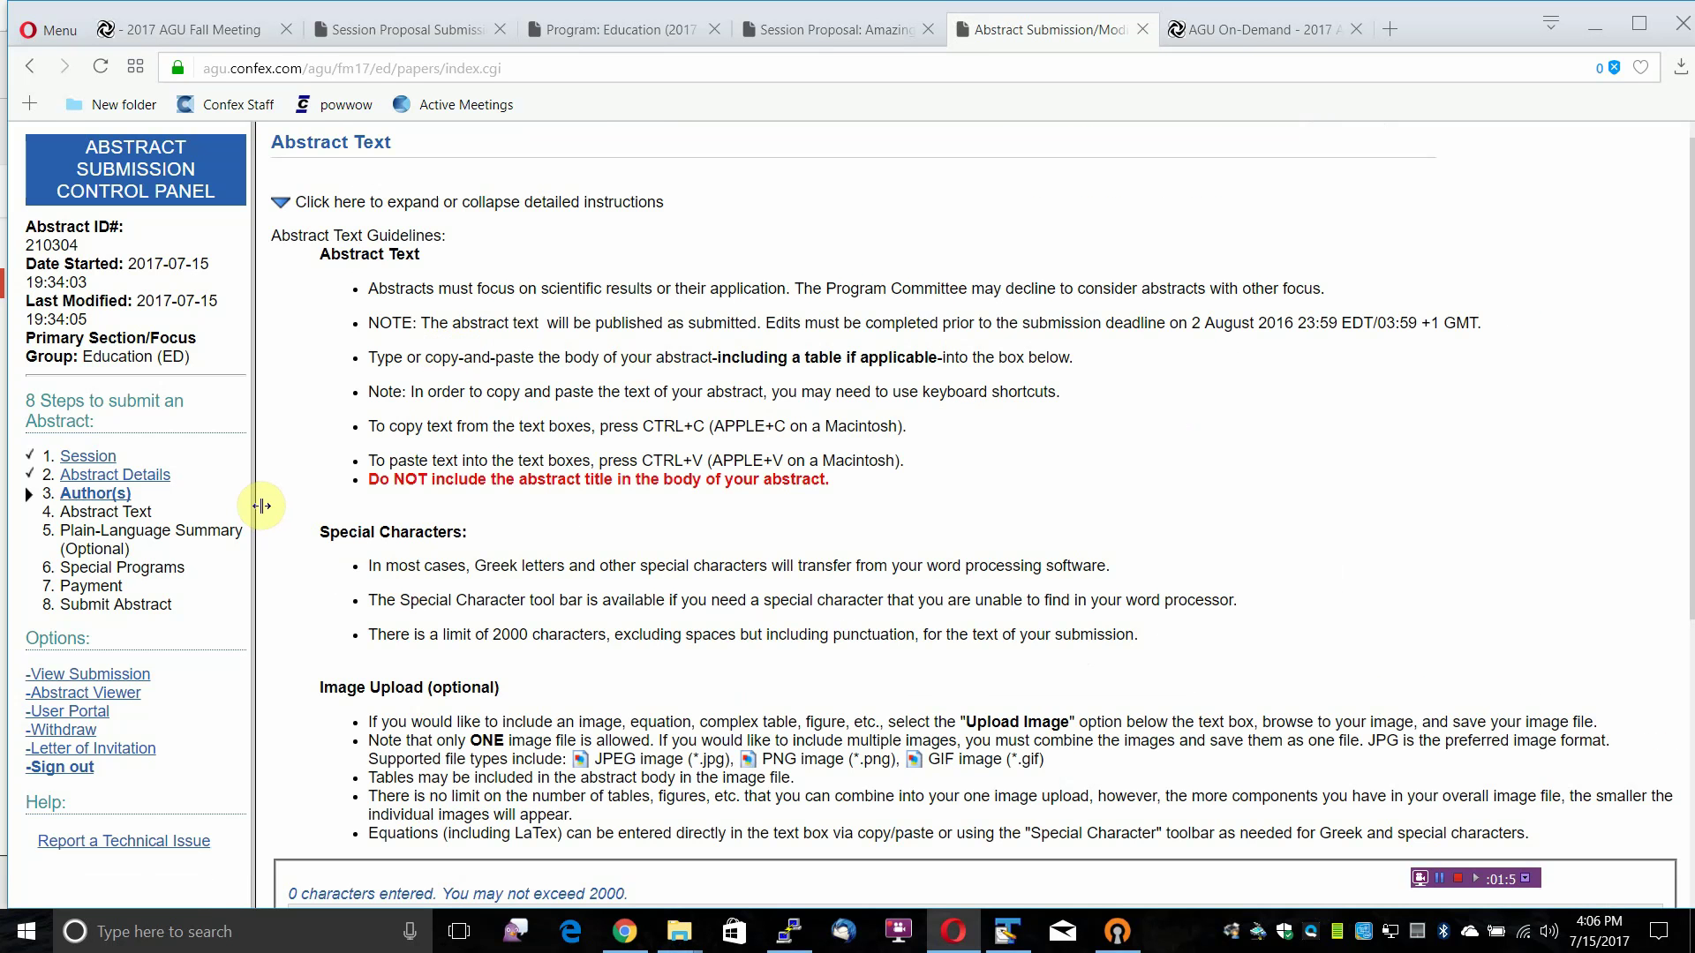
{"action": "left_click", "coordinate": [106, 497]}
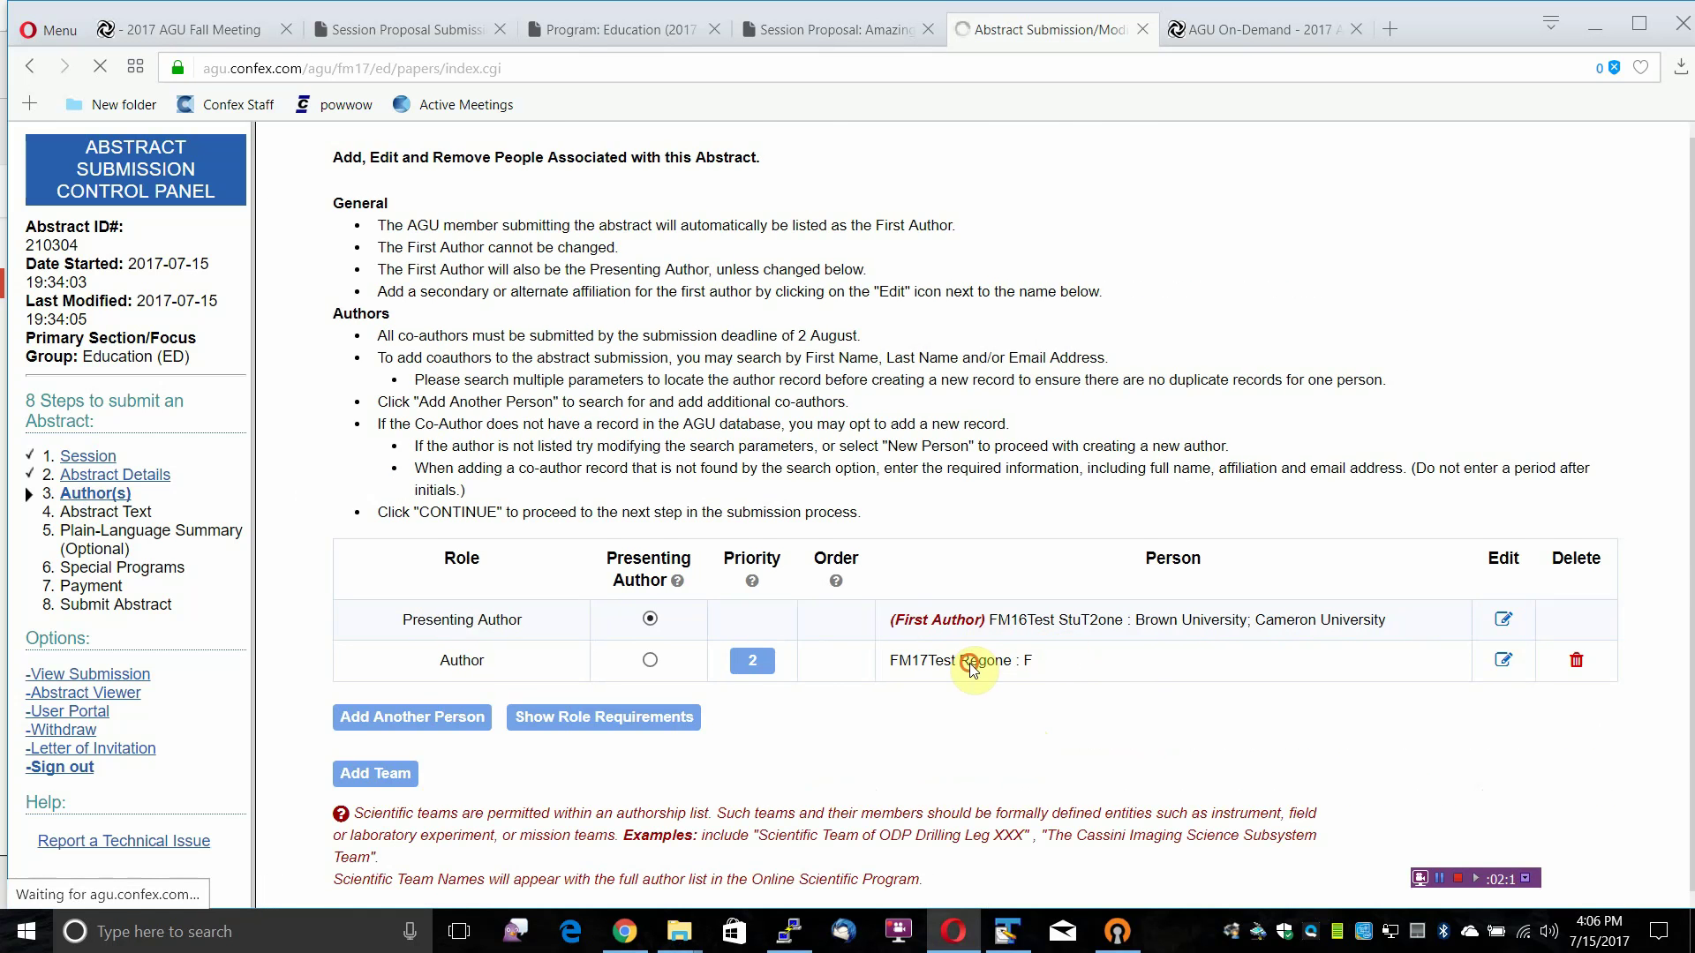
{"action": "scroll", "coordinate": [981, 603], "scroll_direction": "down", "scroll_amount": 2}
Switch FM17Test Regone's affiliation from F to MIT Haystack Observatory and save
{"action": "left_click", "coordinate": [977, 438]}
{"action": "scroll", "coordinate": [1127, 425], "scroll_direction": "down", "scroll_amount": 3}
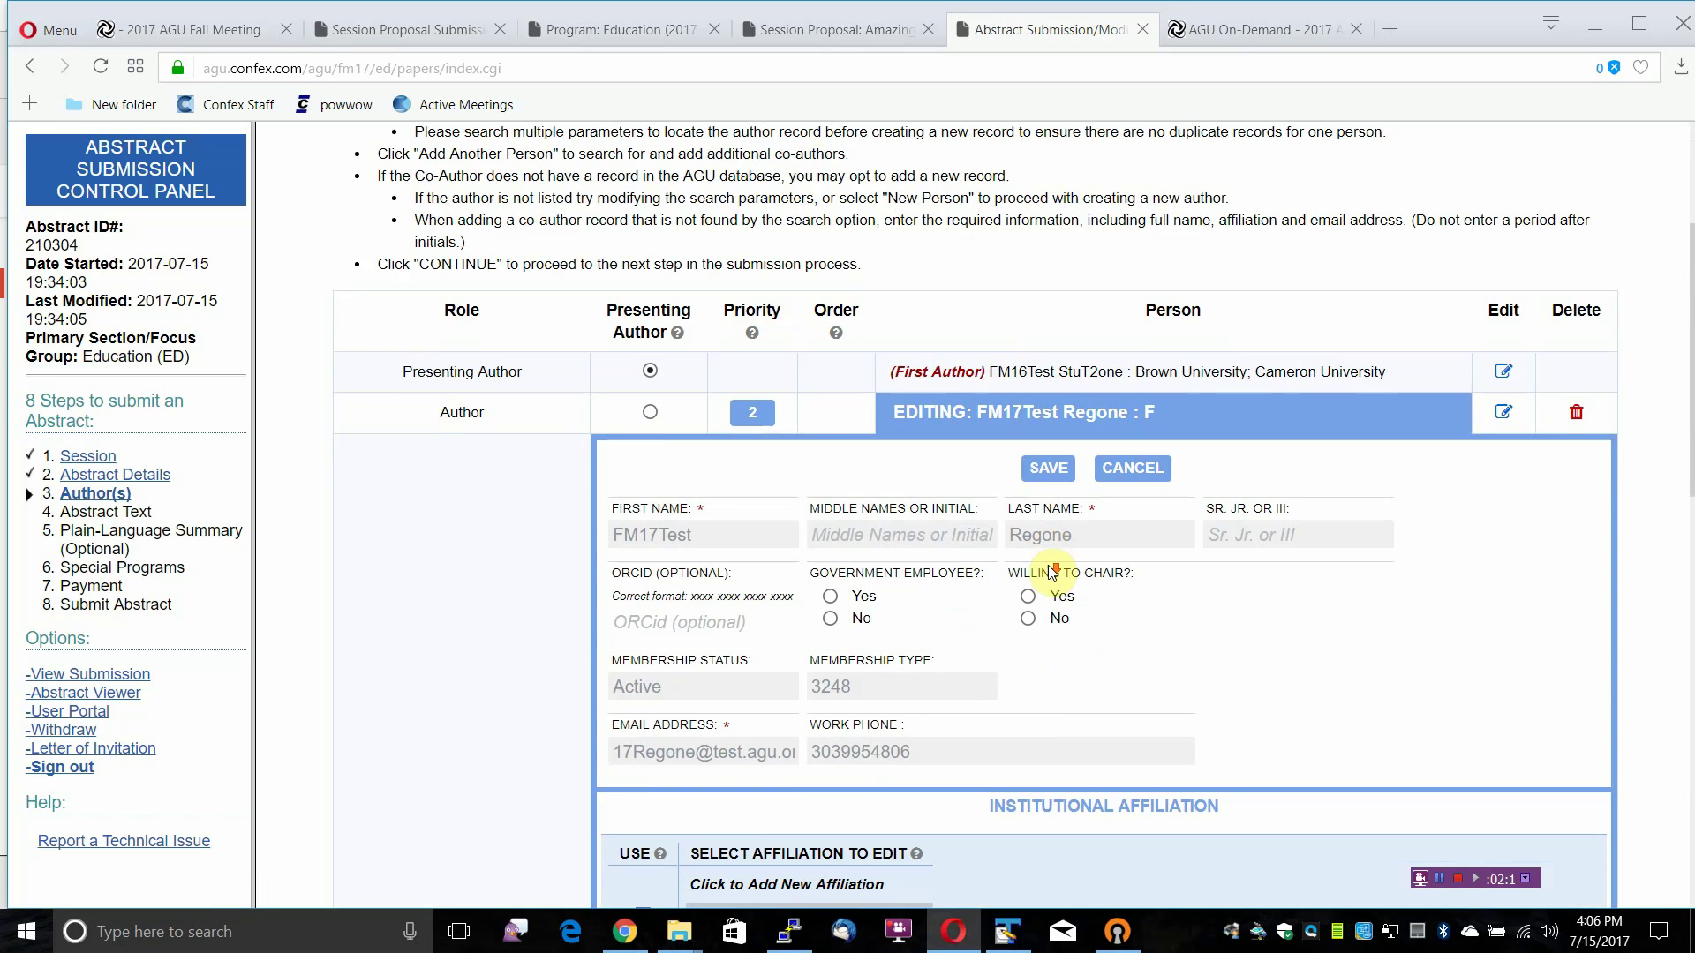
{"action": "left_click", "coordinate": [643, 641]}
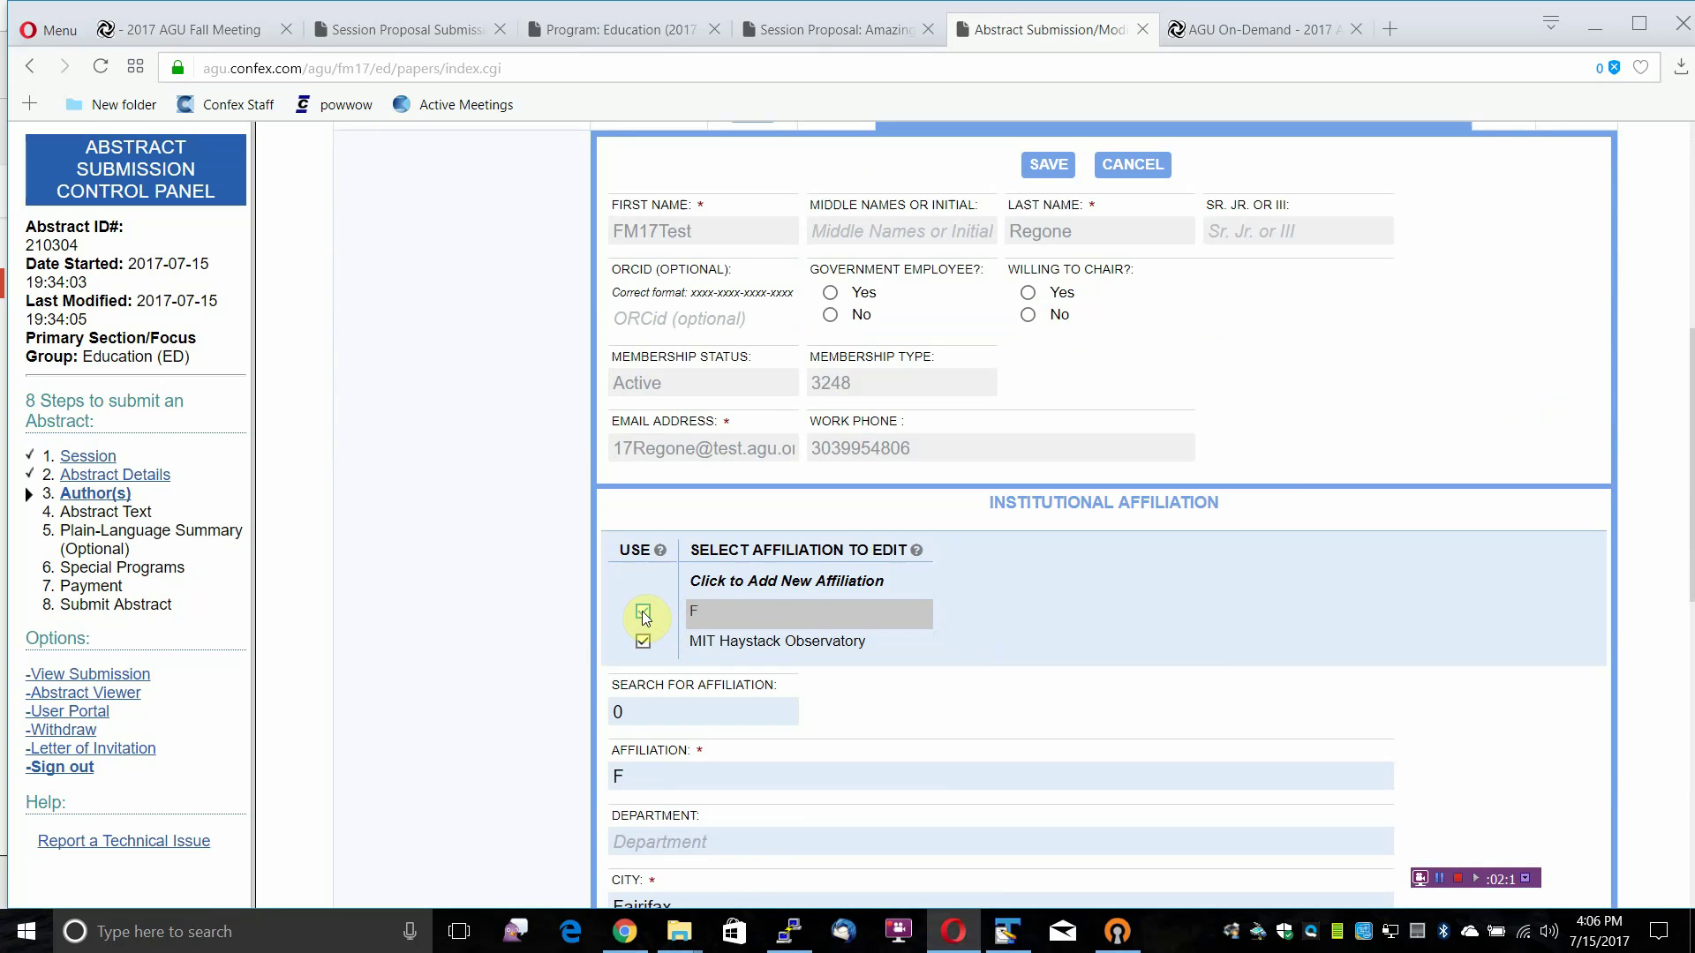
{"action": "left_click", "coordinate": [642, 611]}
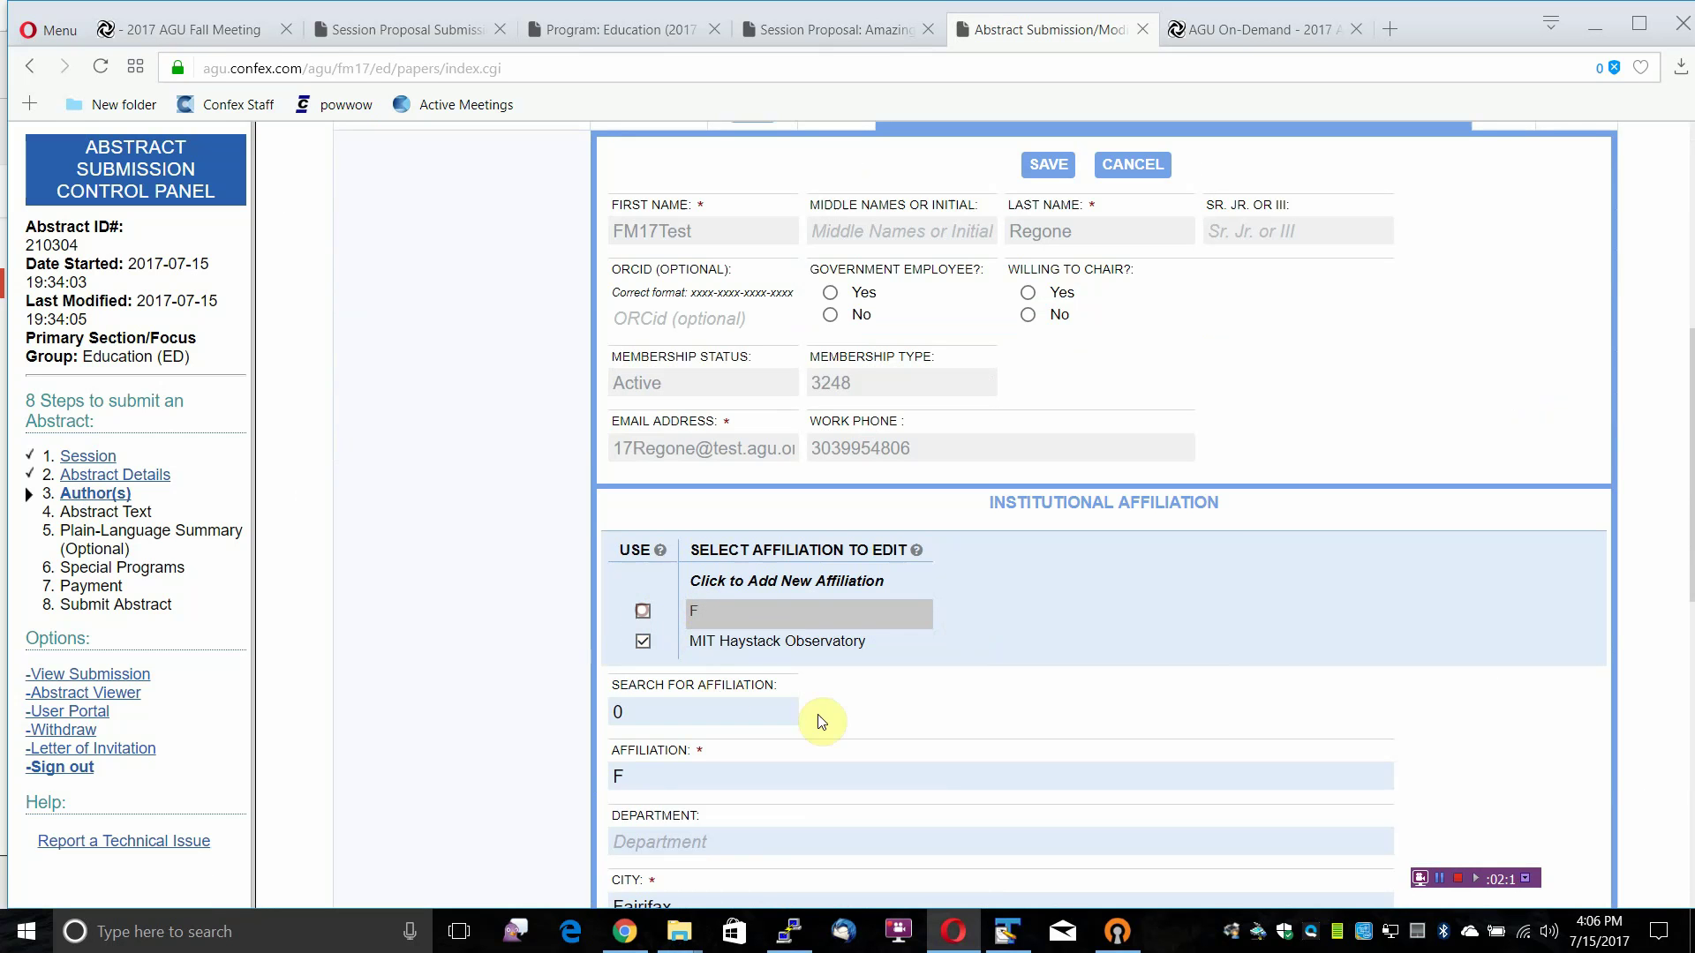
{"action": "left_click", "coordinate": [1047, 165]}
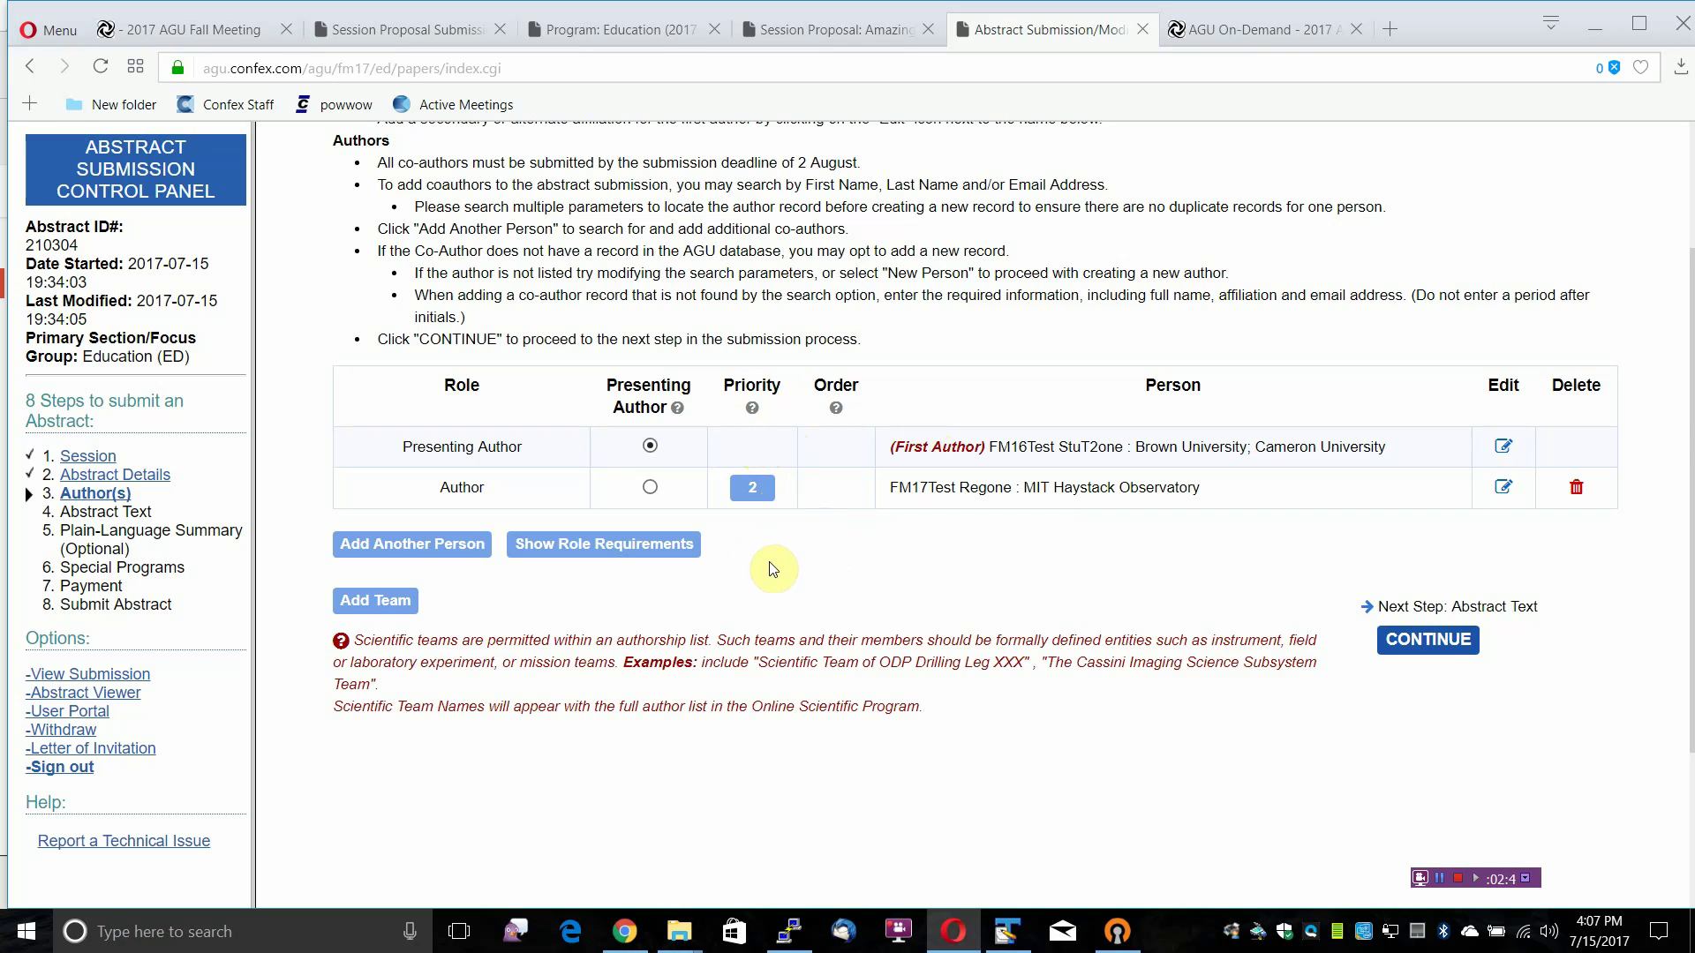
Add and save the scientific team 'Our Team', then continue past the Authors step
{"action": "left_click", "coordinate": [404, 604]}
{"action": "left_click", "coordinate": [403, 601]}
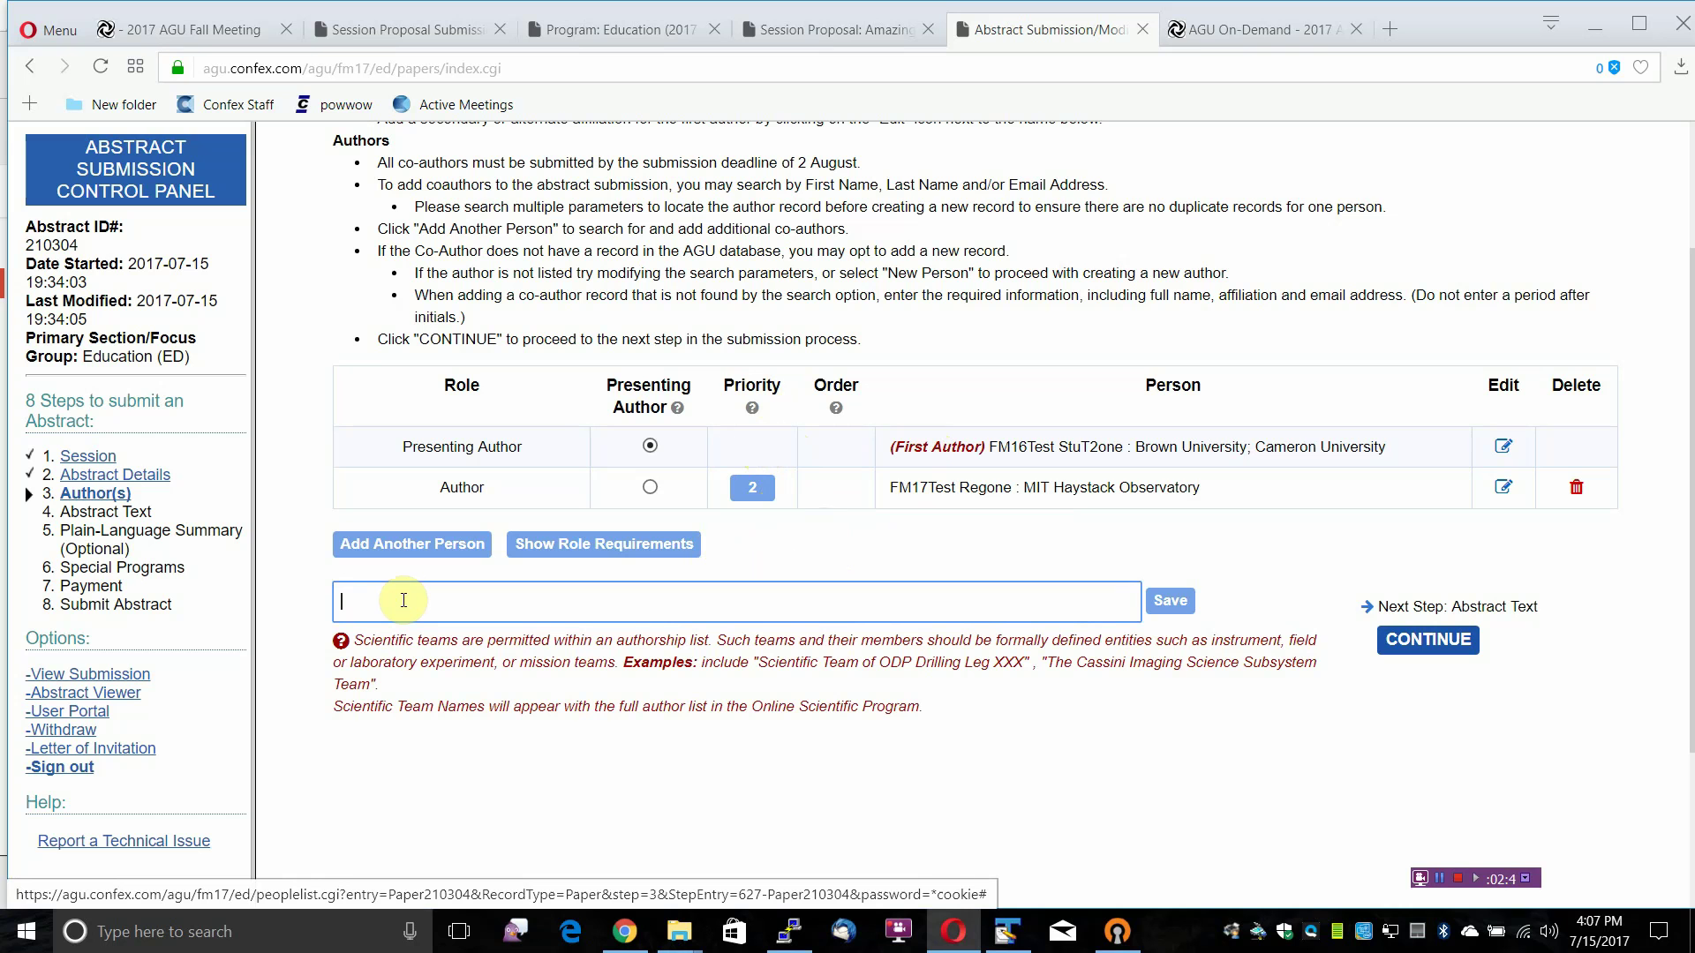
{"action": "type", "text": "Cur"}
{"action": "key", "text": "BackSpace"}
{"action": "key", "text": "BackSpace"}
{"action": "type", "text": "ur Team"}
{"action": "left_click", "coordinate": [1170, 603]}
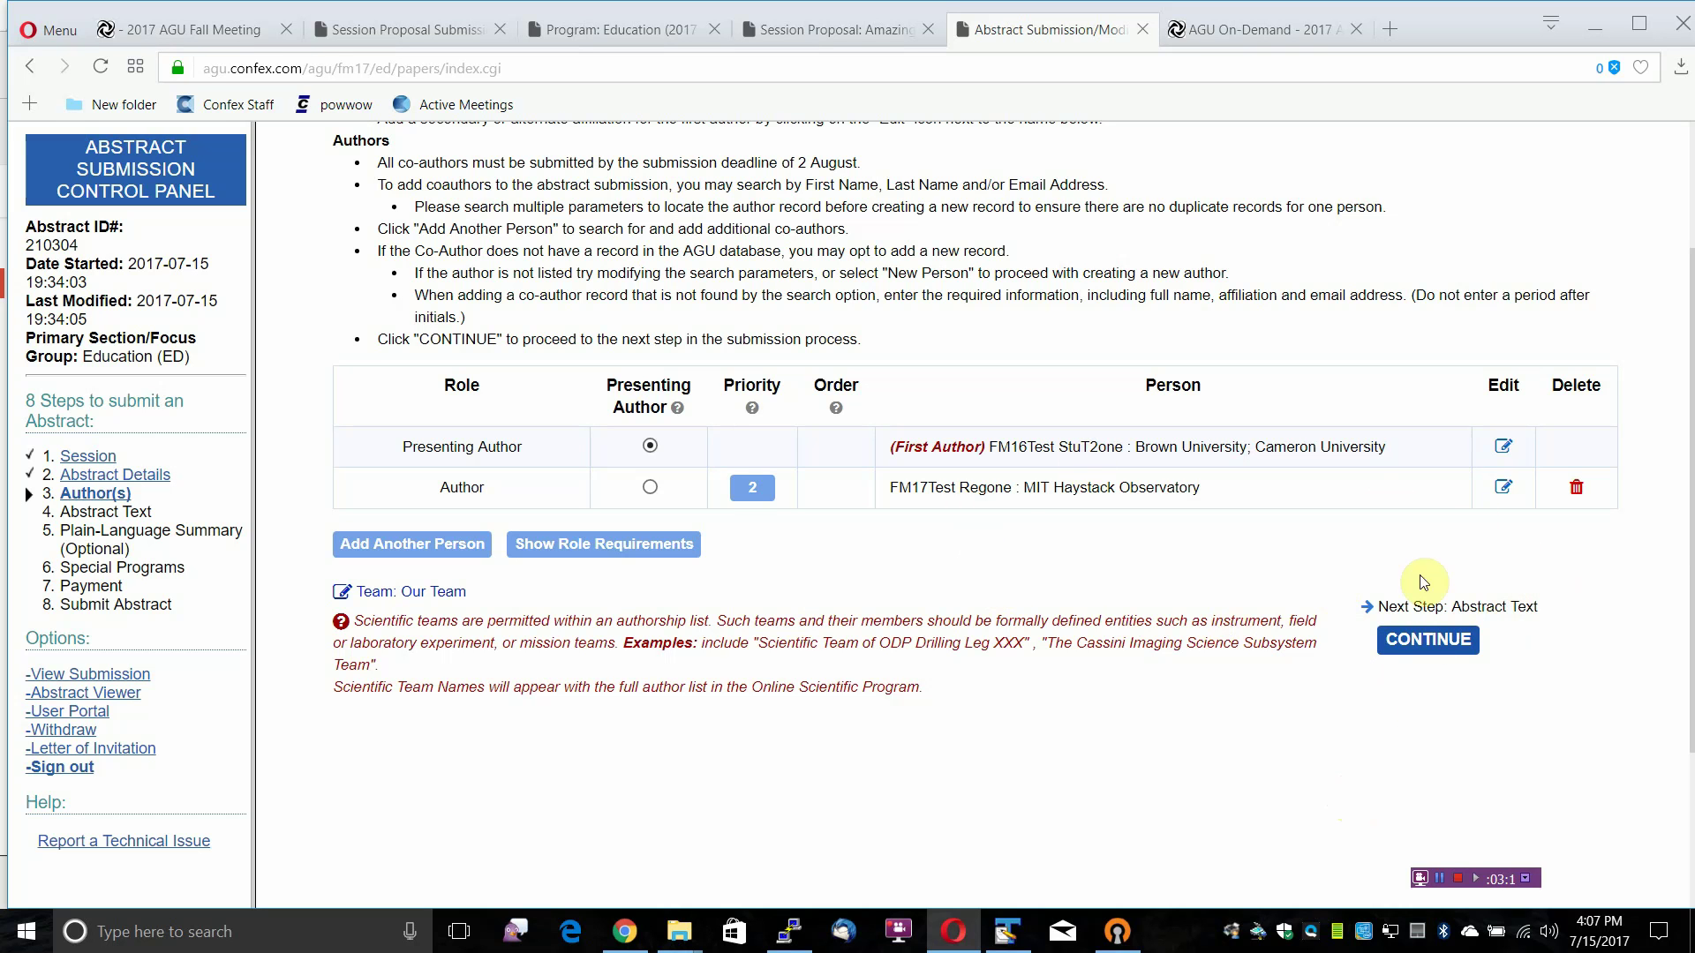
{"action": "left_click", "coordinate": [1421, 649]}
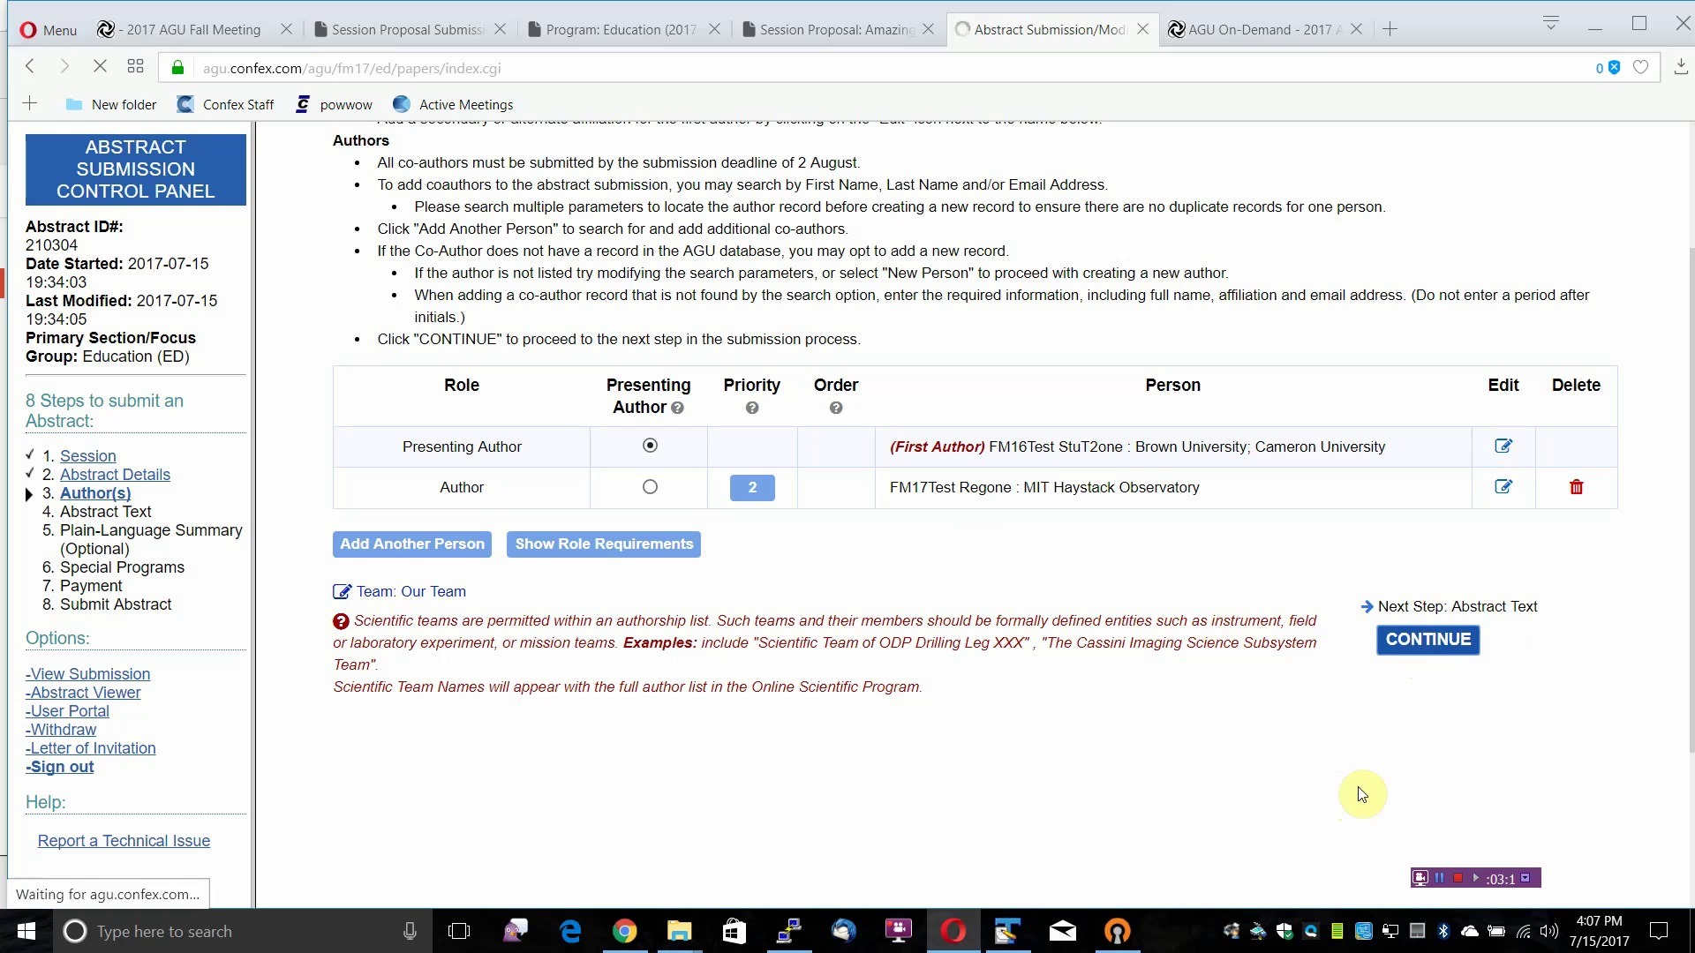